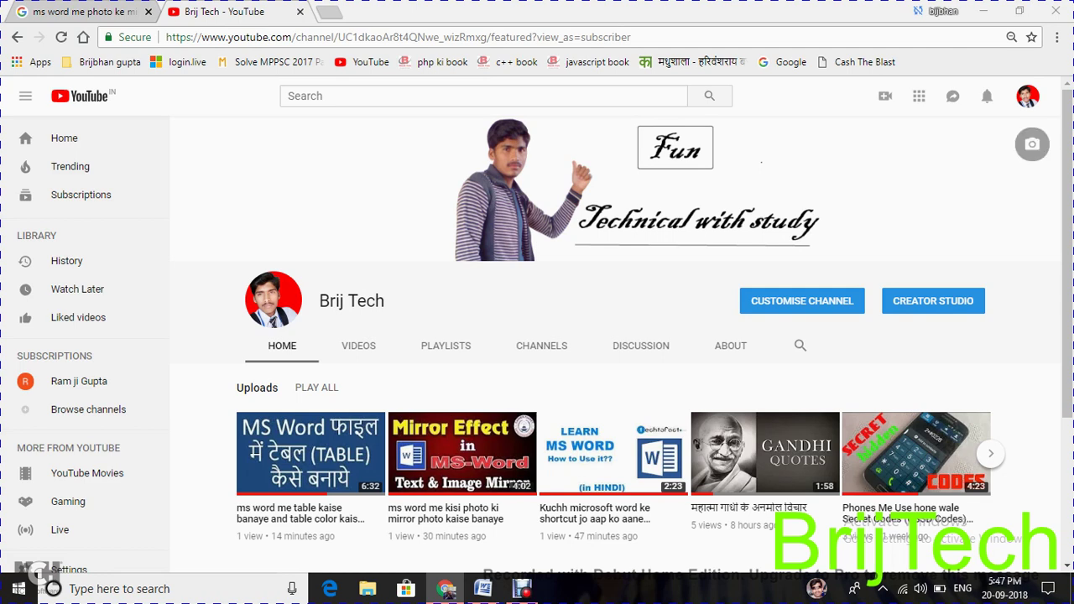
Open the channel's VIDEOS tab and scroll down through the uploads grid
scroll(612, 336, down, 3)
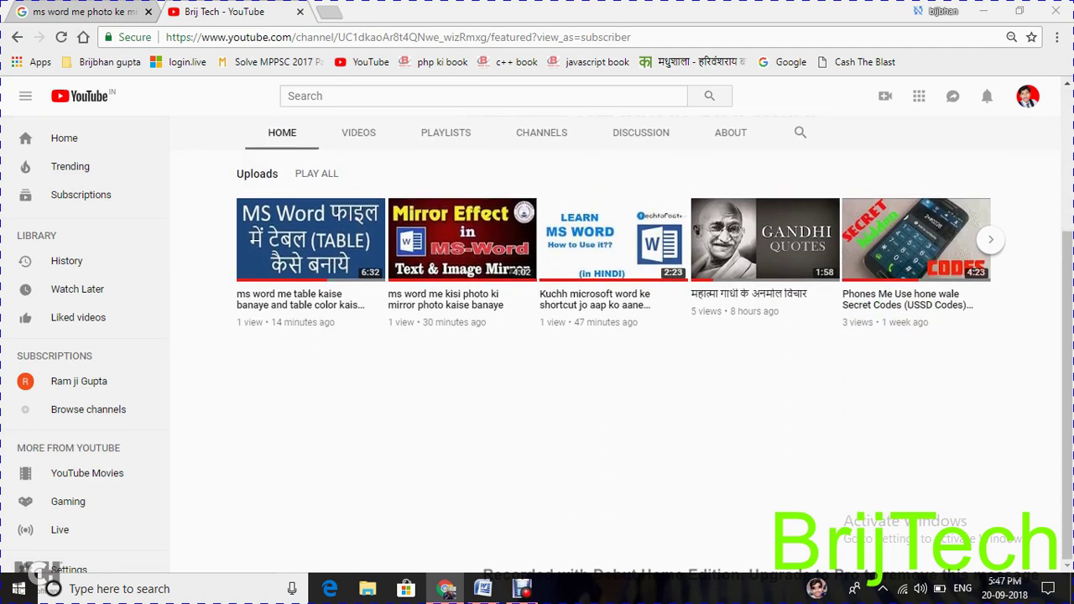
scroll(612, 335, up, 3)
click(358, 288)
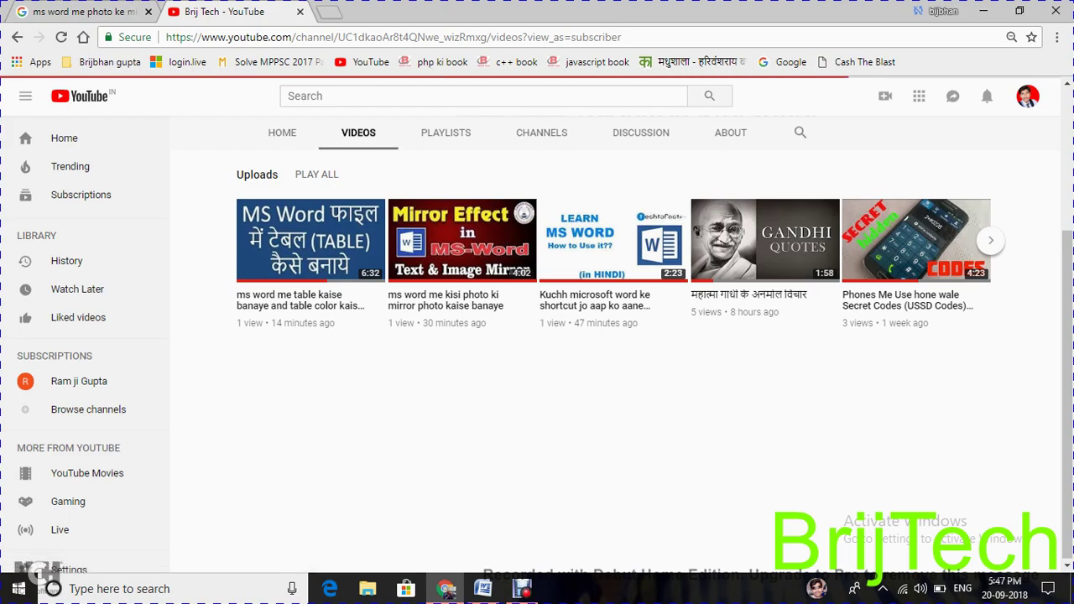
scroll(612, 352, down, 4)
scroll(612, 352, down, 2)
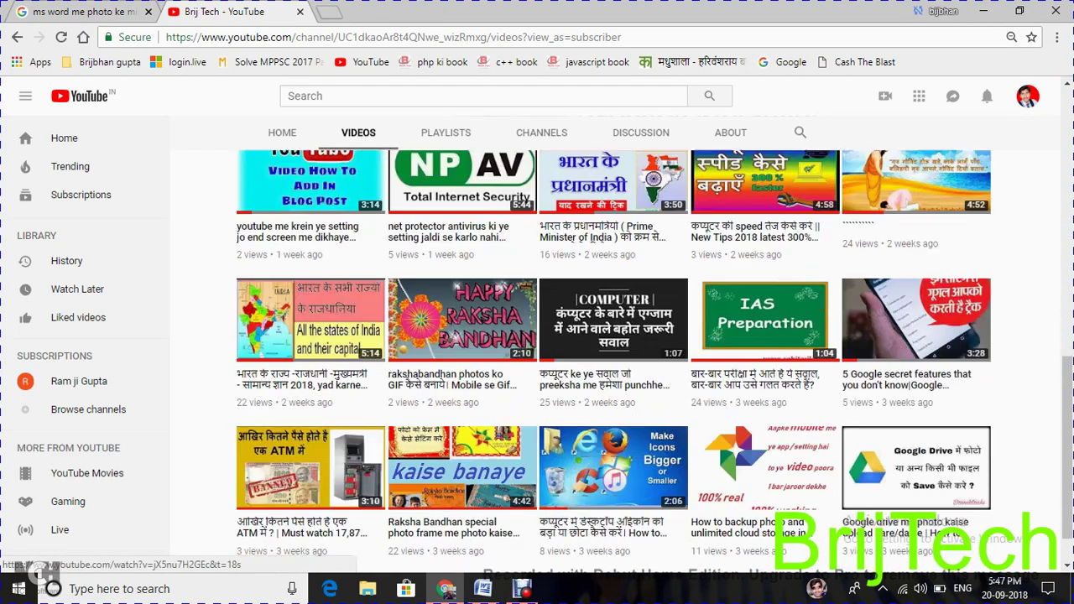
scroll(612, 352, down, 1)
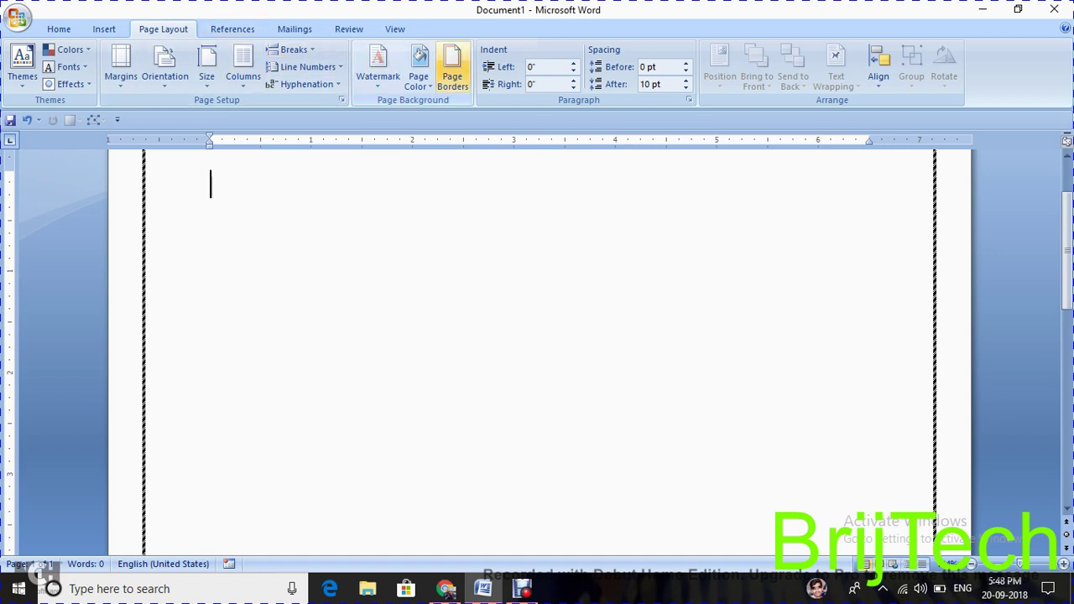
Change the page border to the single ¾ pt wavy line style using the Custom setting
click(452, 71)
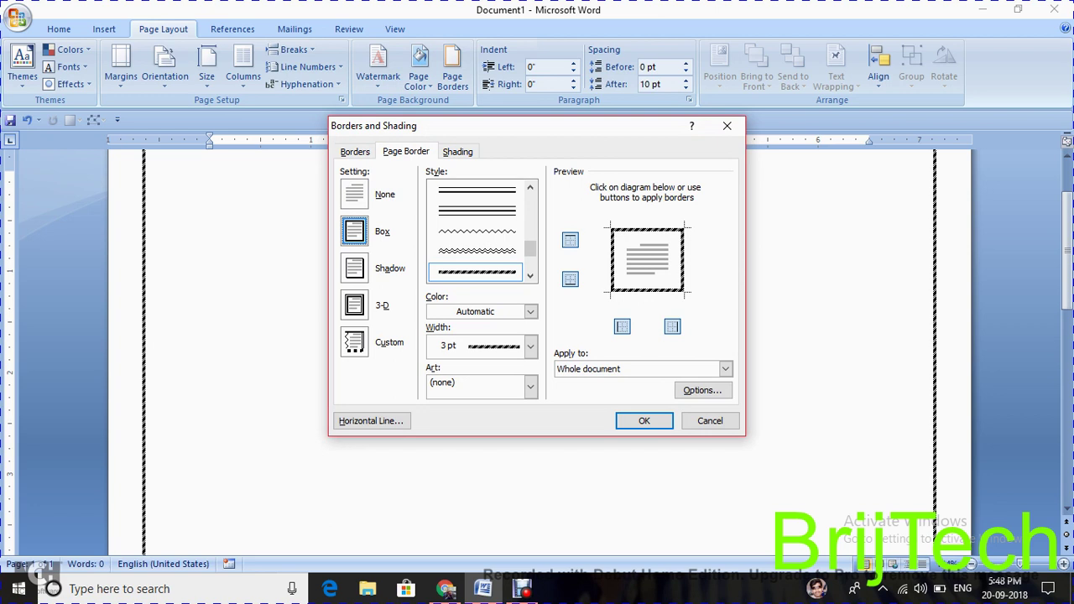
click(476, 250)
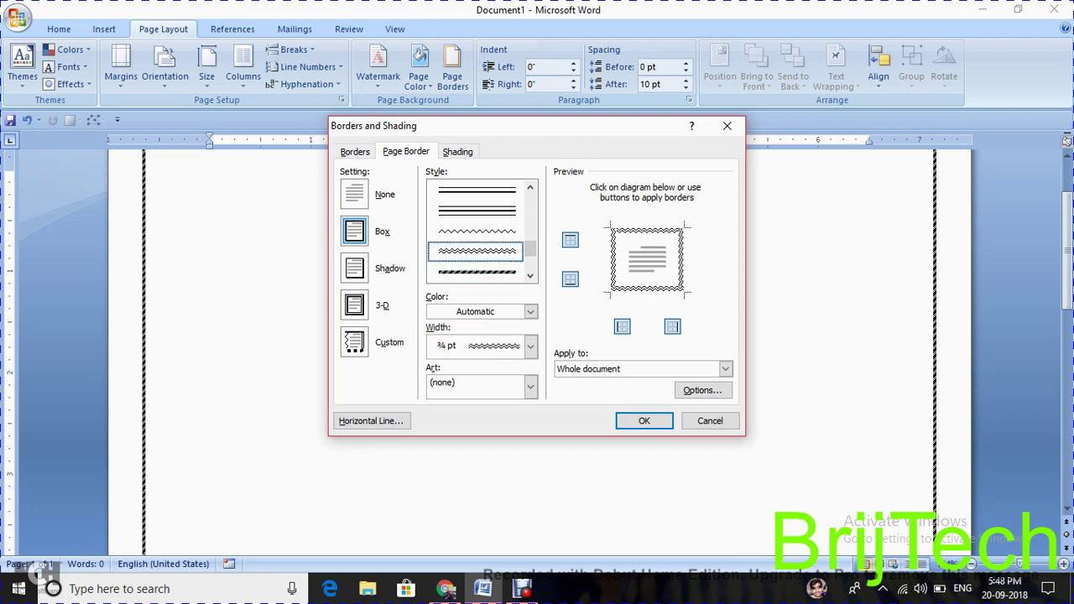
click(353, 341)
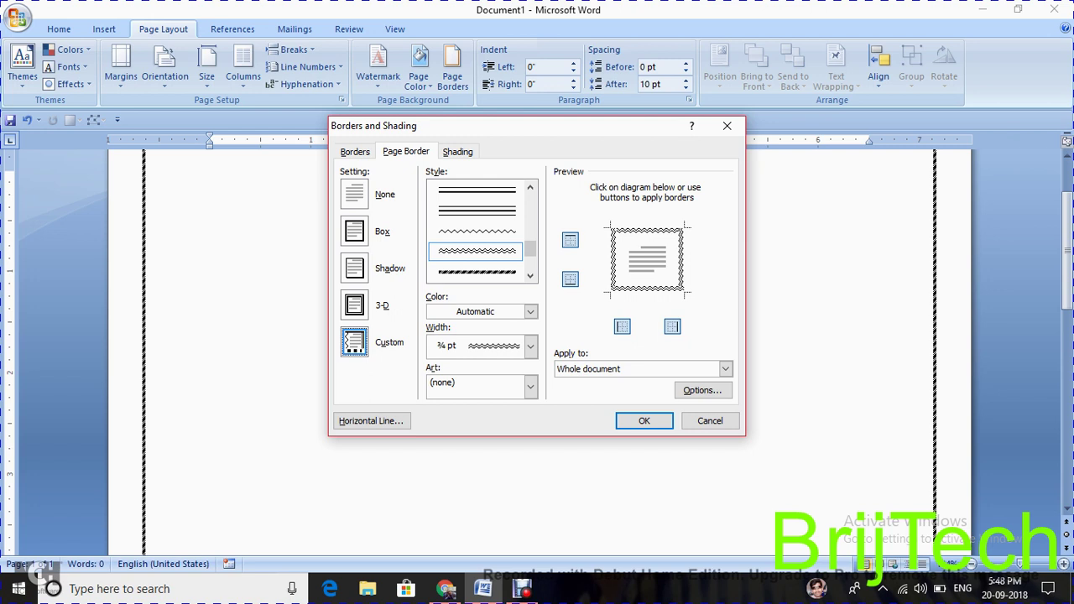
scroll(476, 230, up, 1)
scroll(477, 230, up, 1)
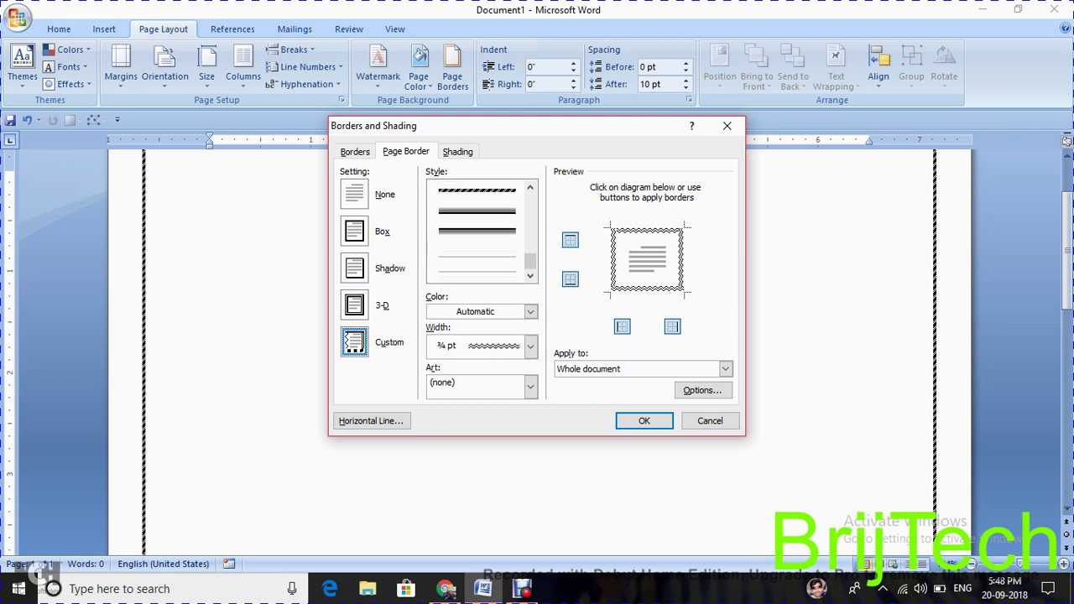
scroll(477, 231, up, 1)
scroll(477, 230, up, 1)
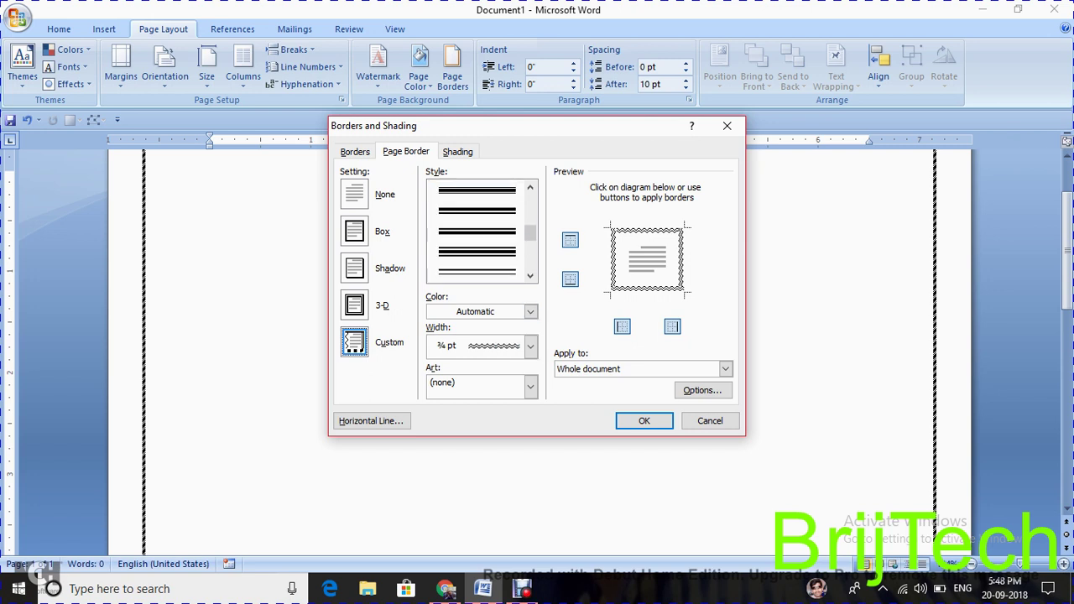
scroll(477, 231, down, 1)
scroll(477, 231, down, 1)
scroll(476, 231, down, 1)
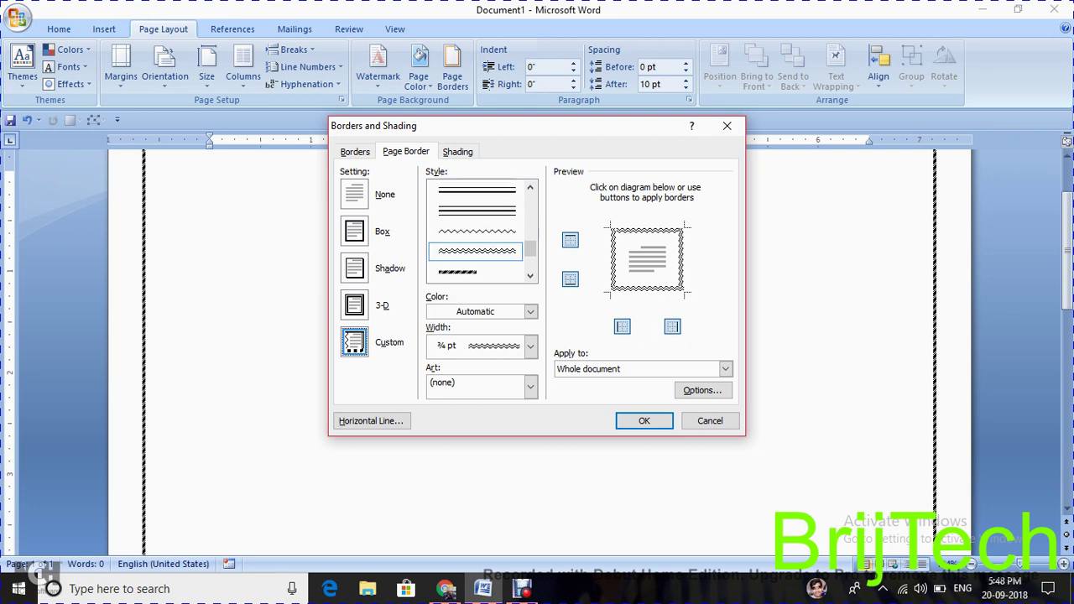
scroll(476, 231, down, 1)
click(477, 210)
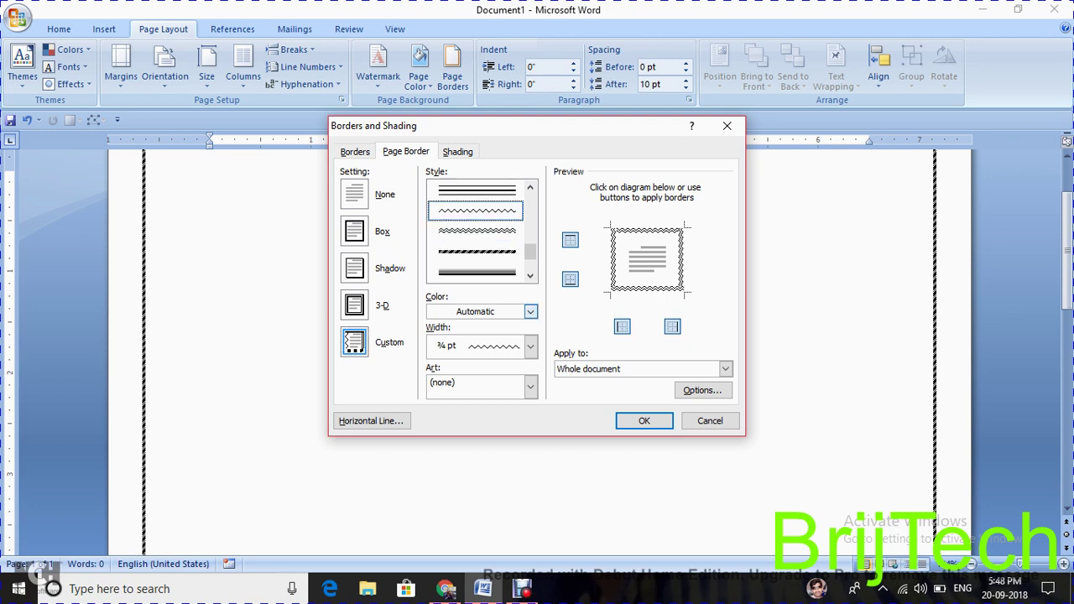
click(643, 420)
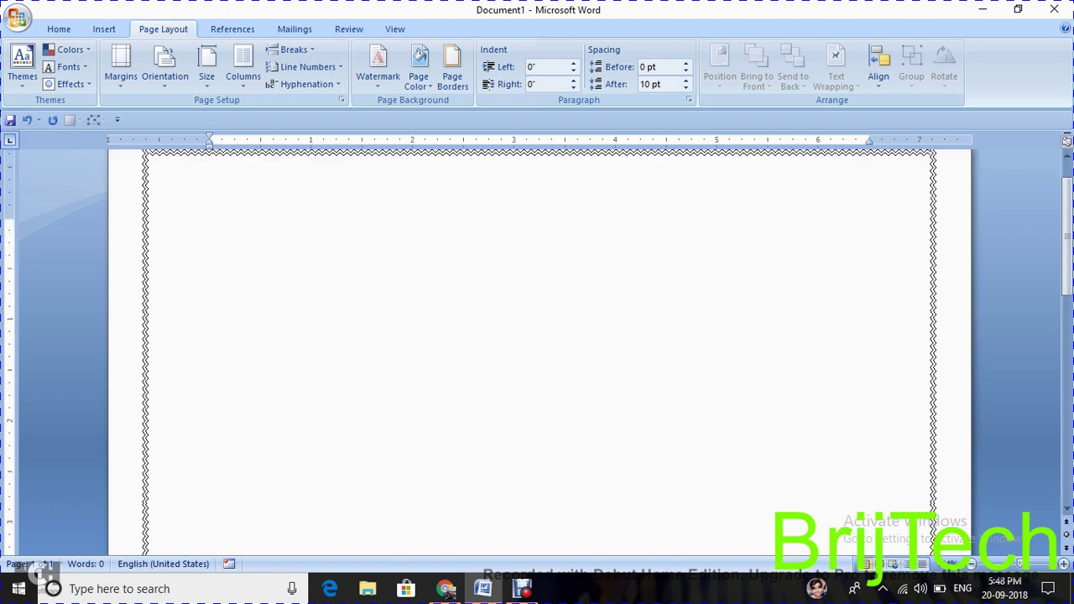
In Page Borders, choose a thin dash-dot style with the Custom setting
click(452, 75)
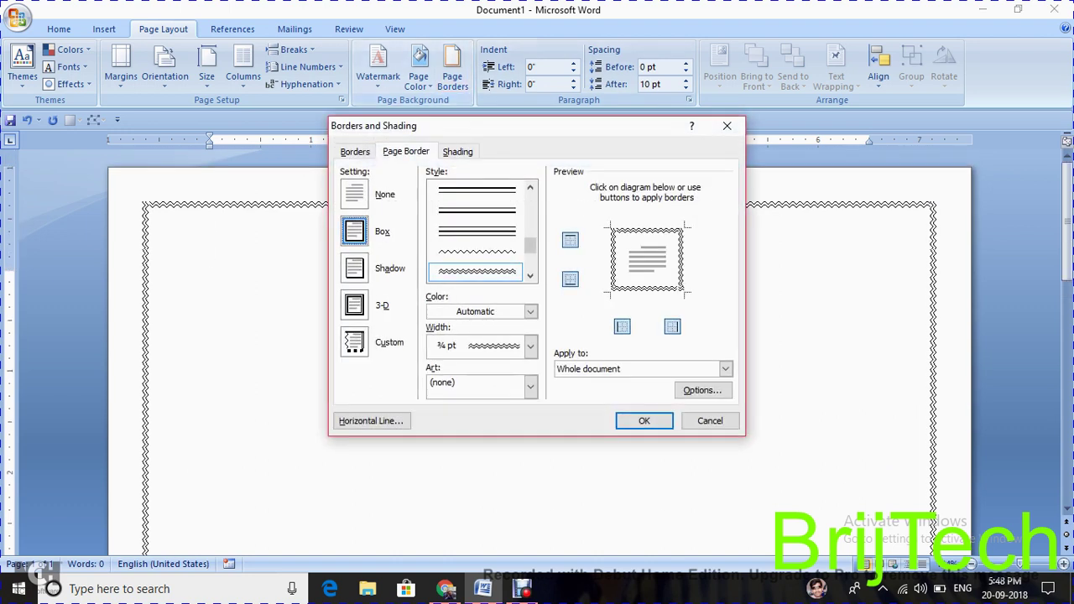
scroll(476, 231, up, 5)
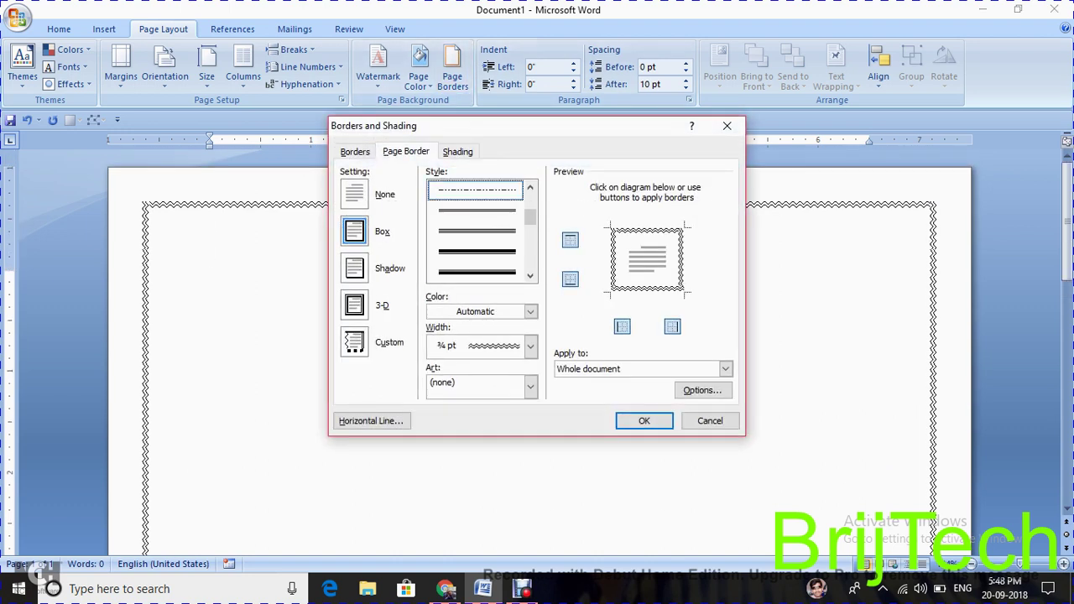
click(476, 271)
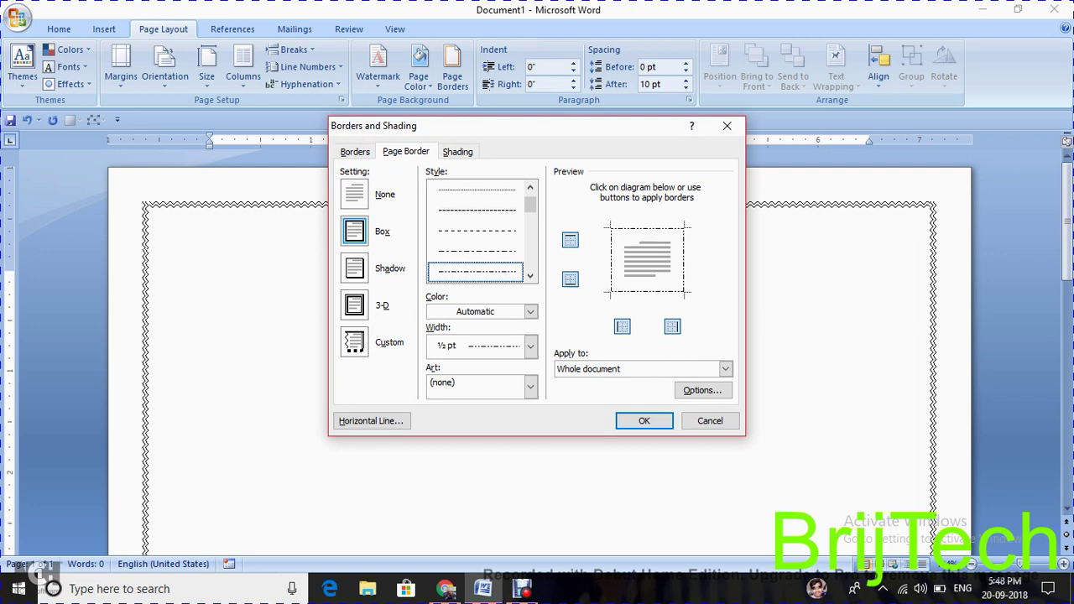
click(354, 341)
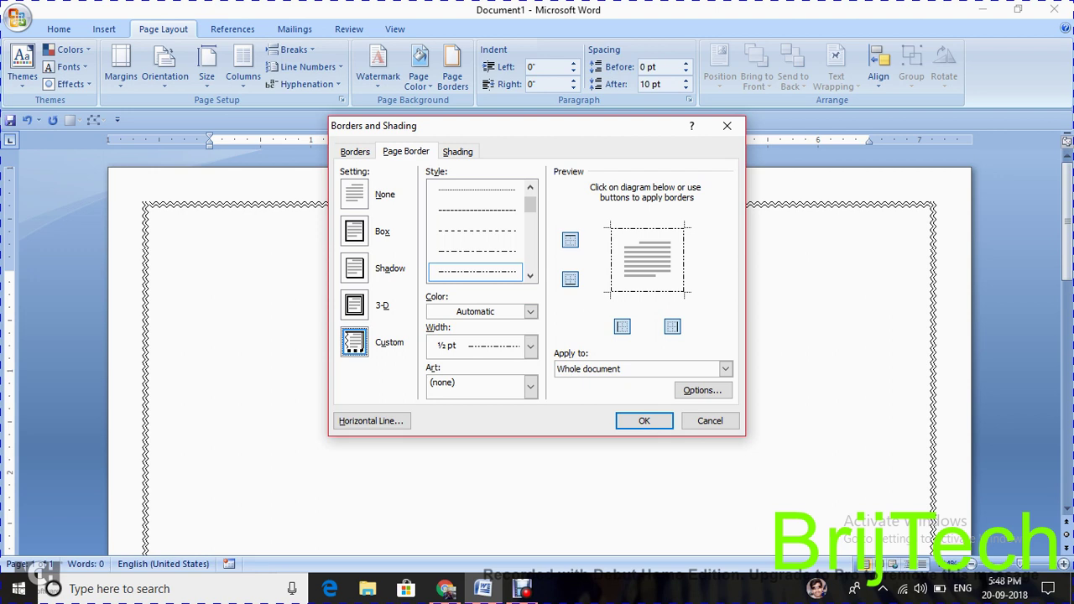
Insert the decorative picture line from the Horizontal Line gallery
key(Return)
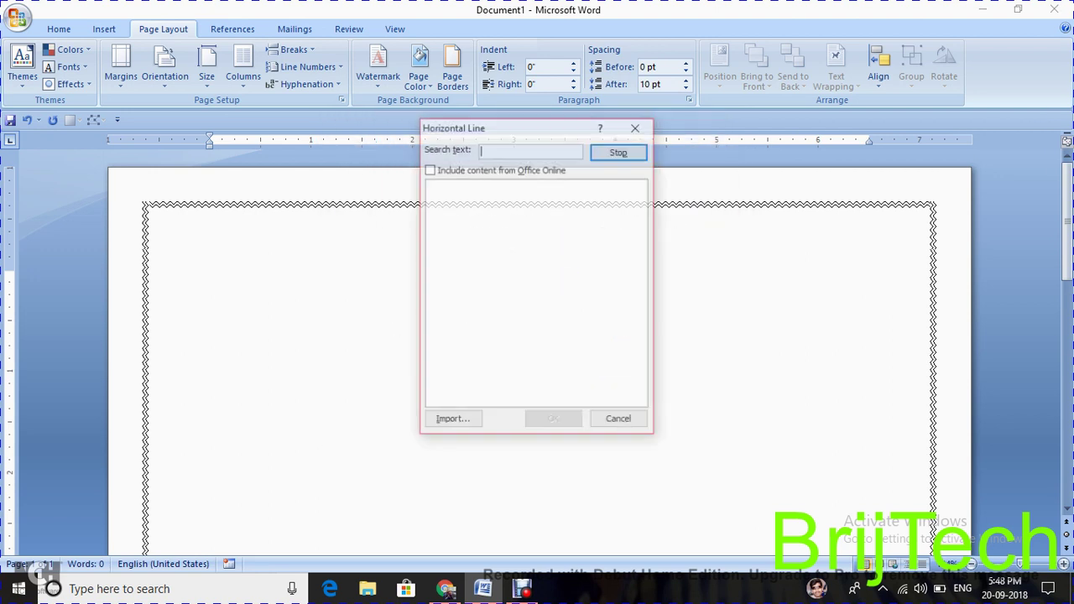
click(530, 217)
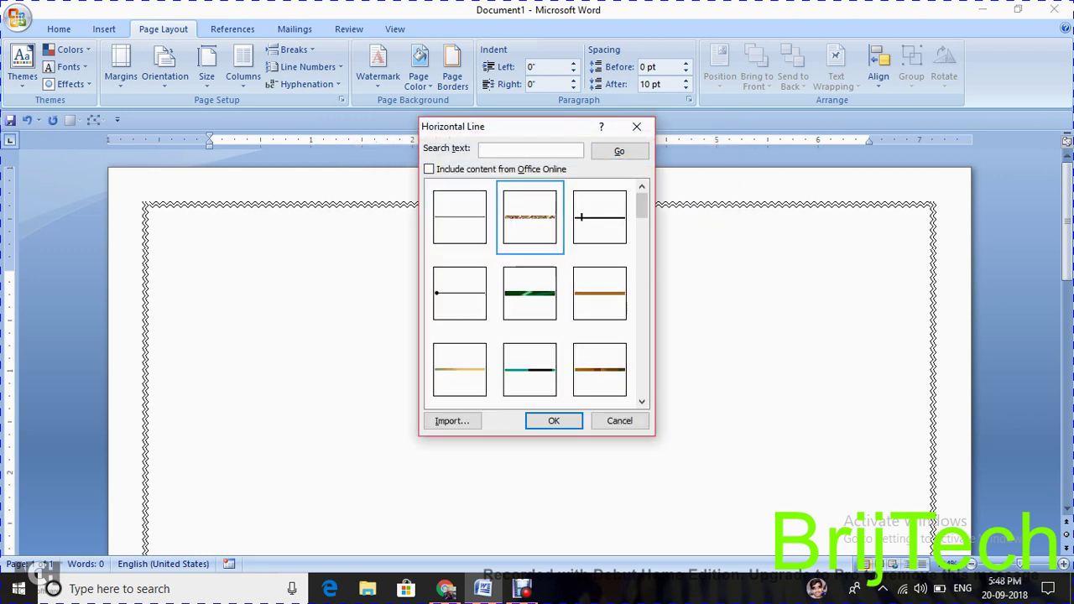
key(Return)
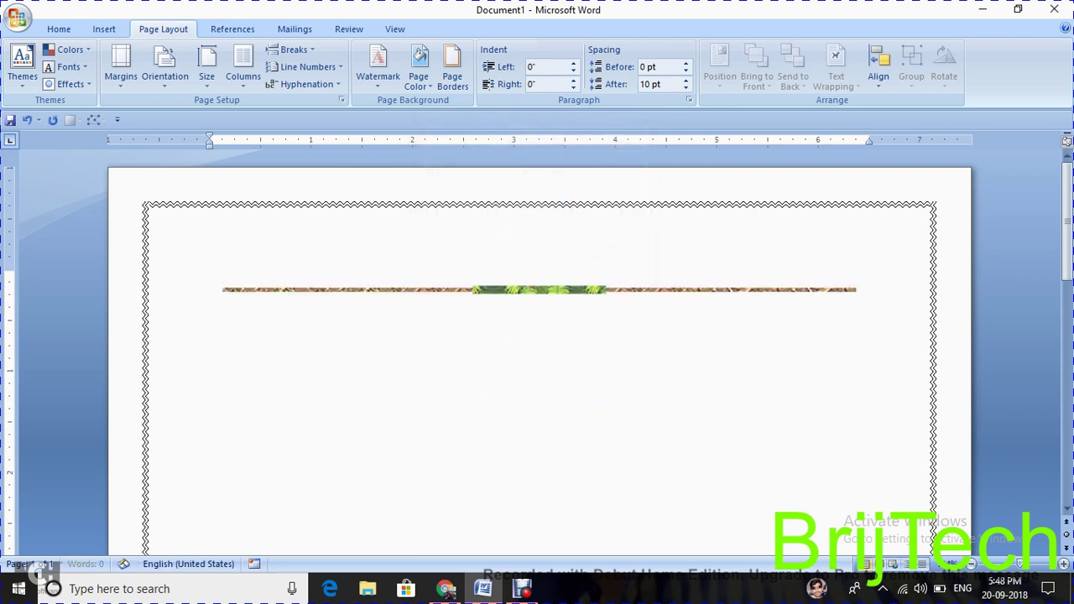
Resize the decorative line with its handles, then undo the last two resizes
click(537, 290)
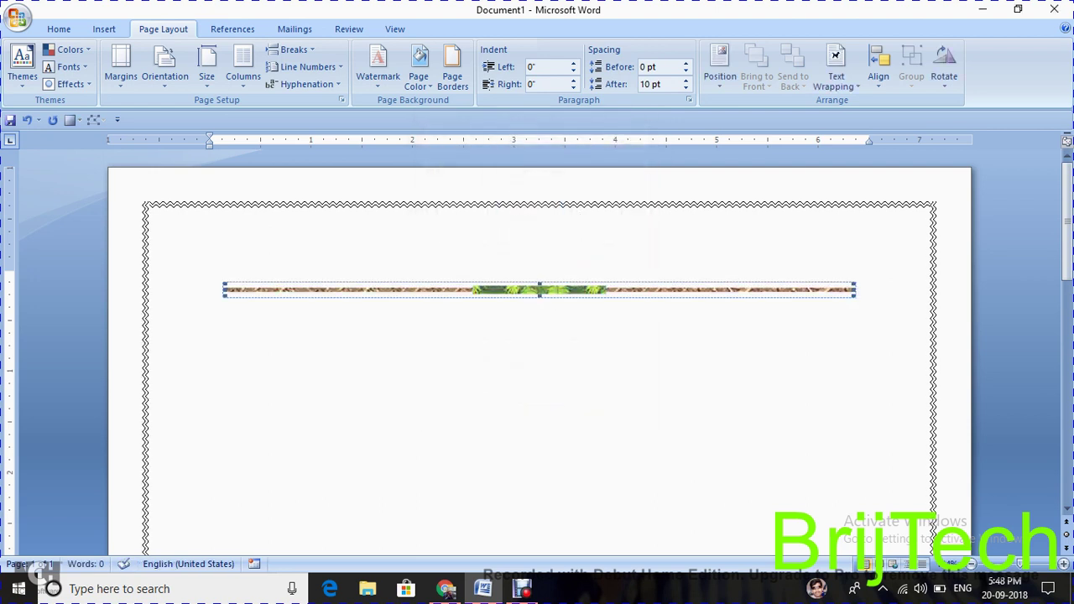
drag(539, 283, 540, 293)
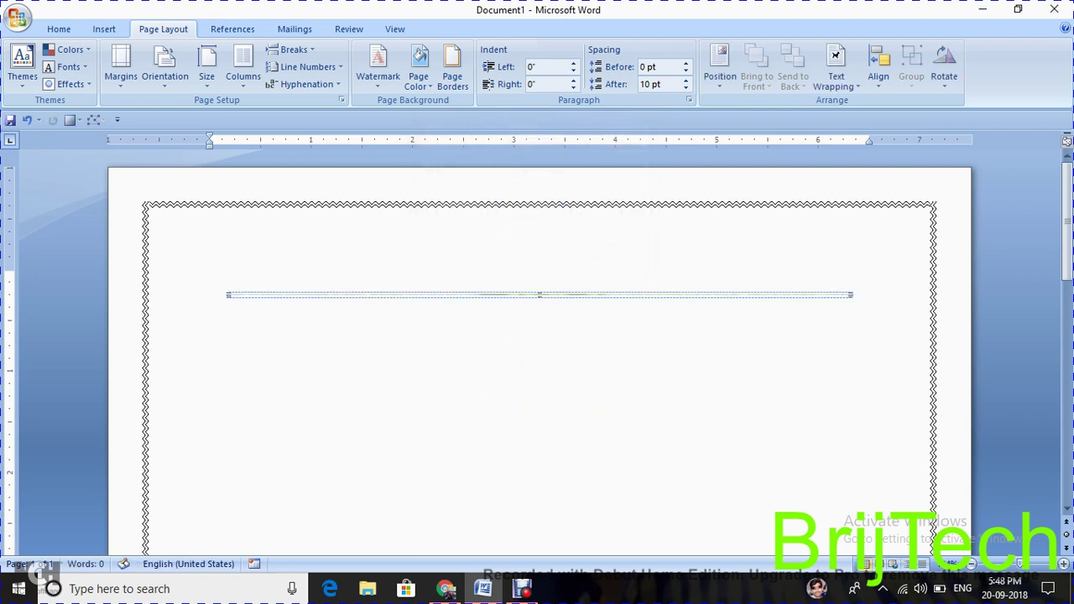
drag(226, 295, 231, 279)
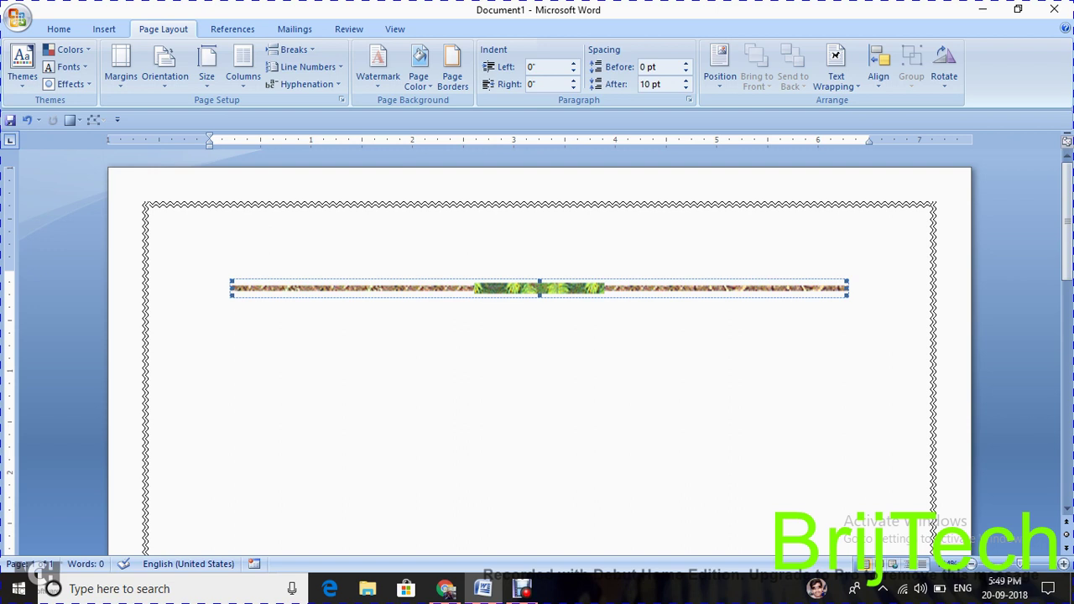
drag(846, 296, 863, 305)
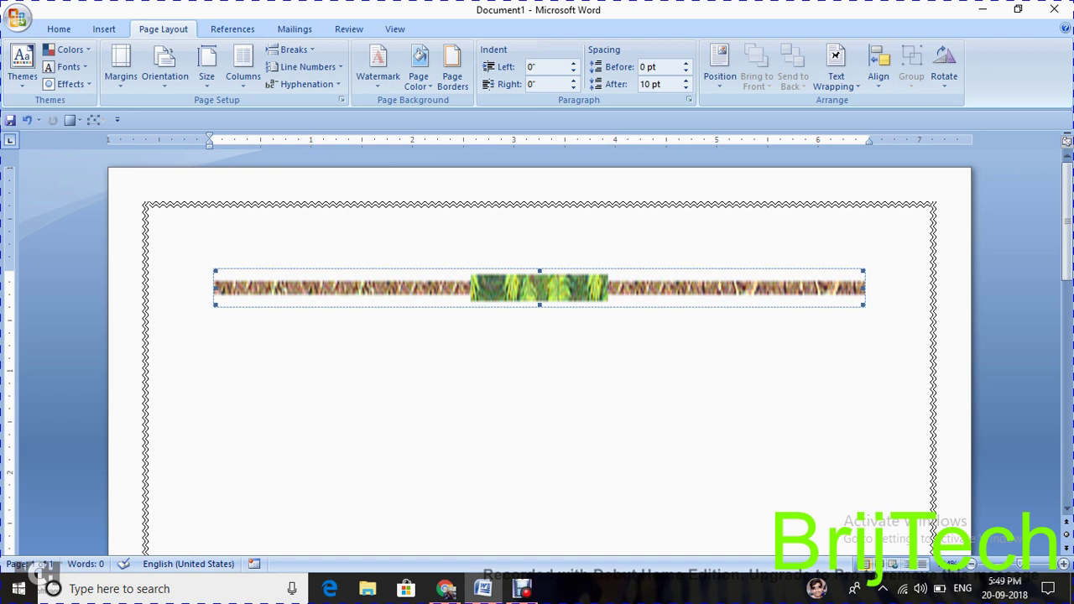
key(ctrl+z)
key(ctrl+z)
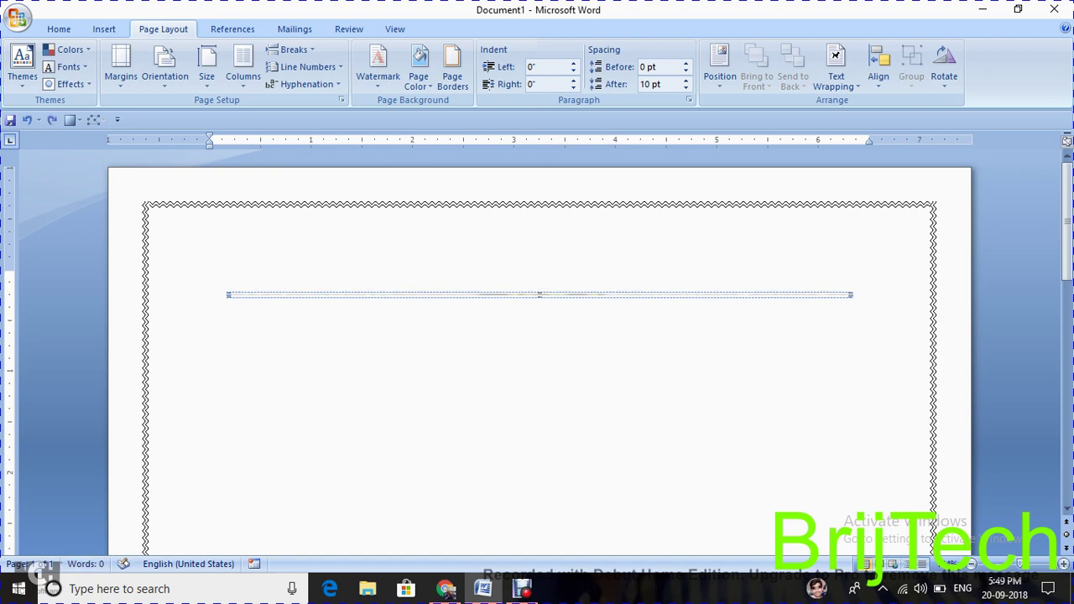
key(ctrl+z)
key(ctrl+z)
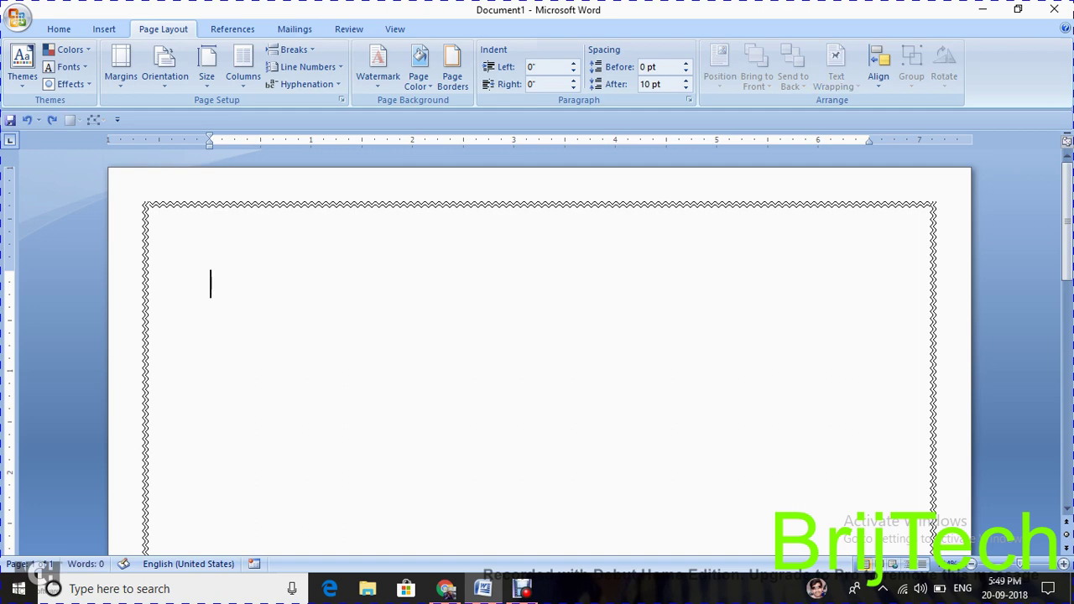
Replace the wavy border with the thick 3 pt striped page border, then show Page Color choices
click(417, 71)
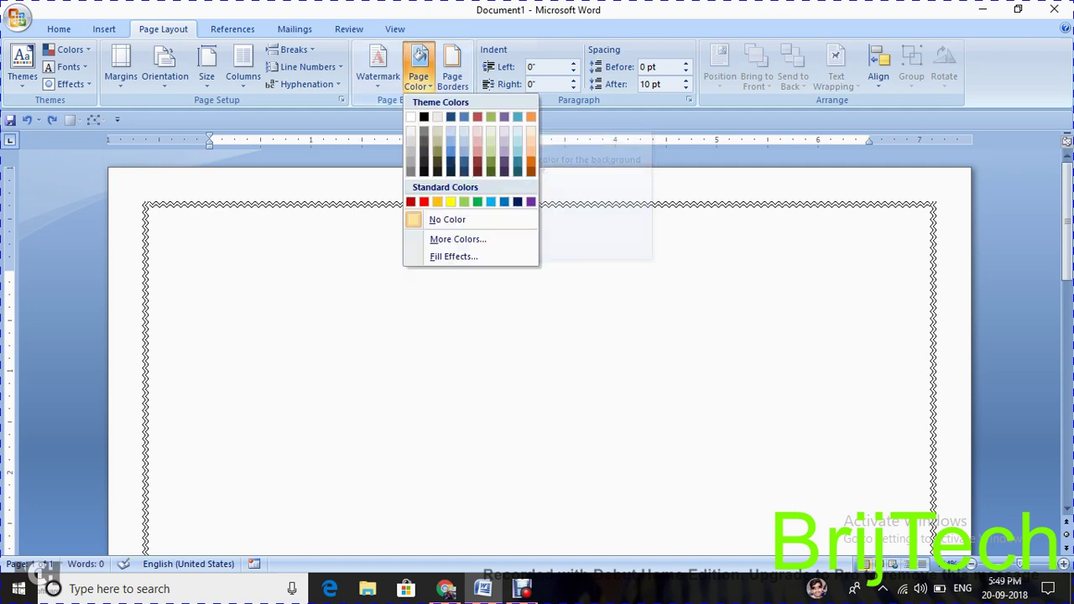
click(452, 71)
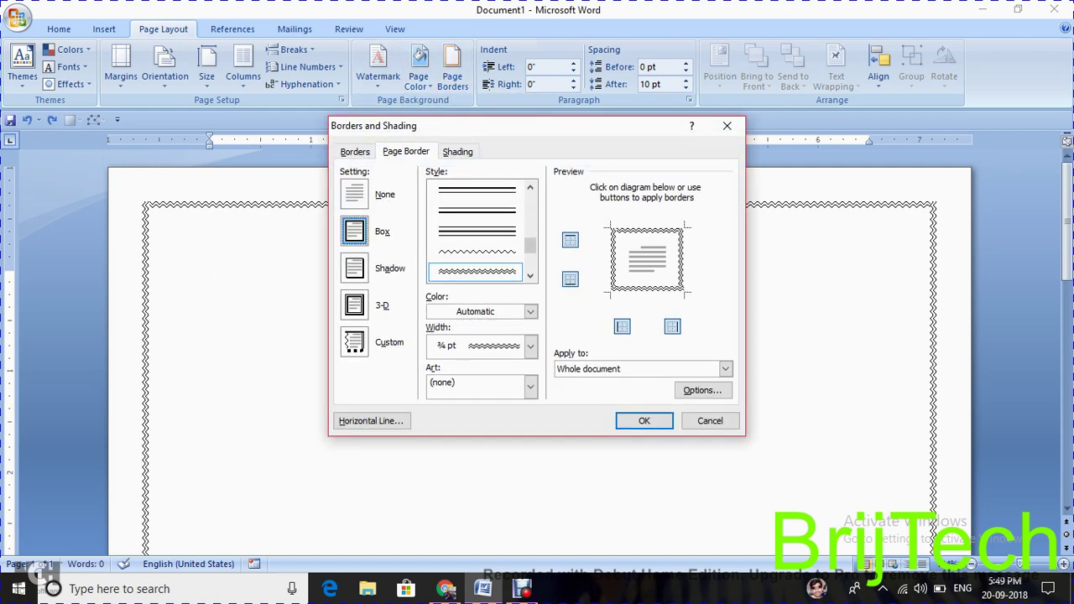
scroll(477, 231, down, 1)
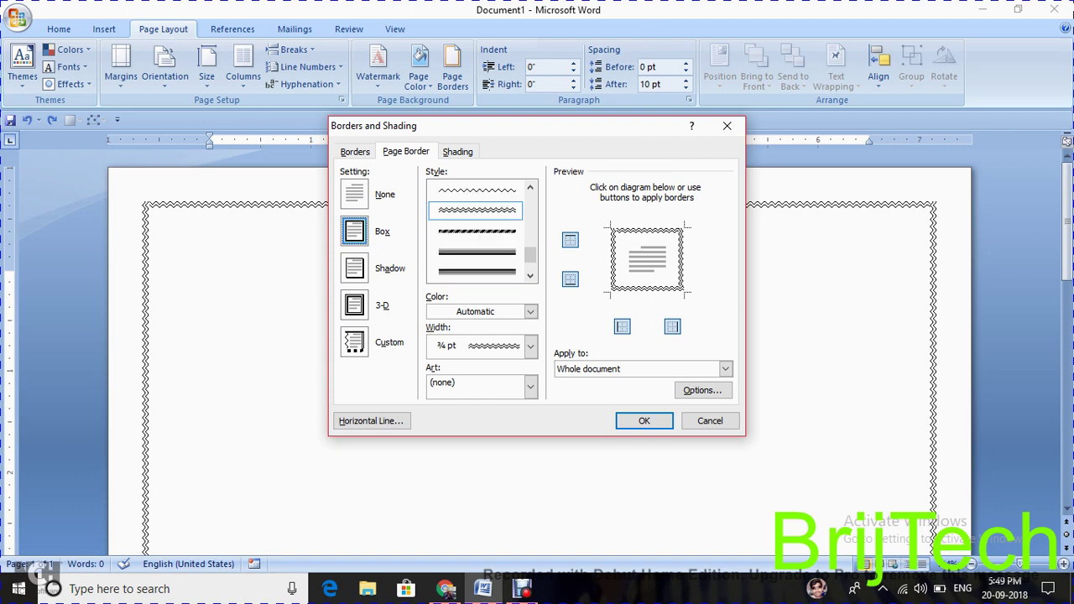
click(477, 230)
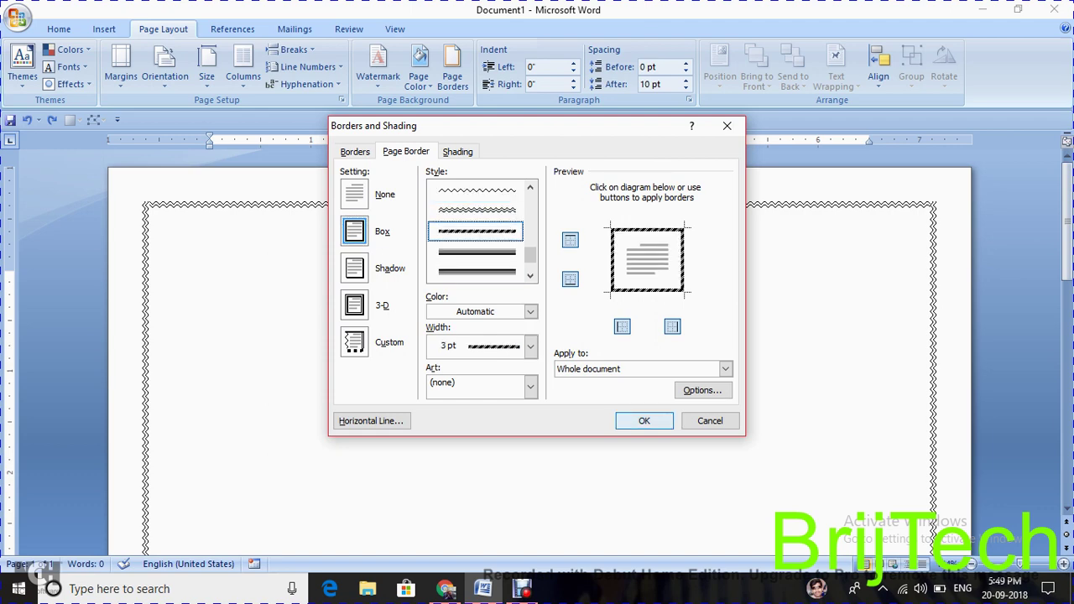
click(643, 420)
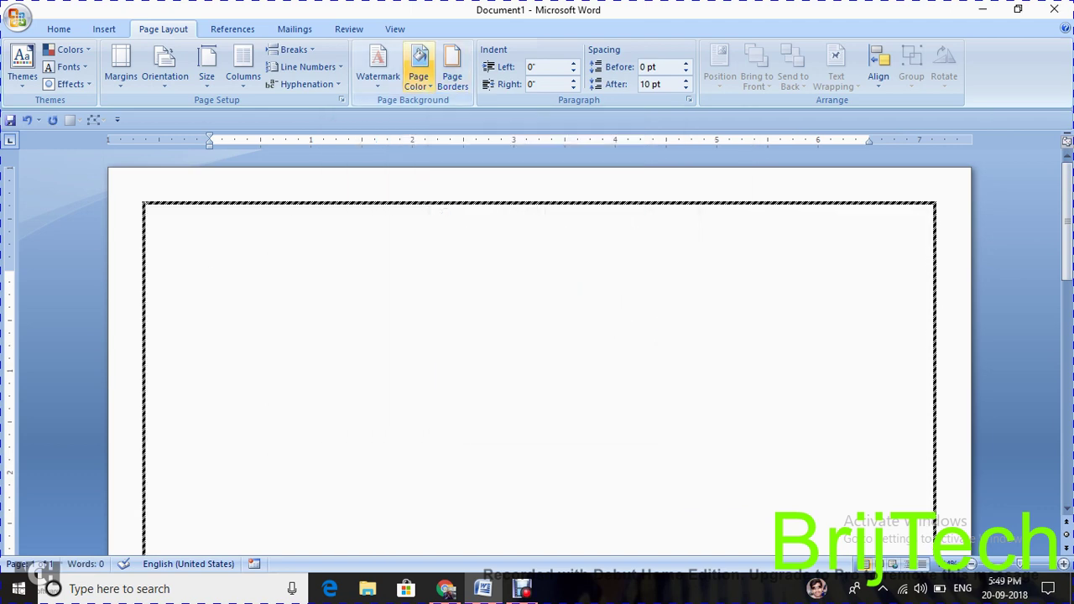
click(417, 72)
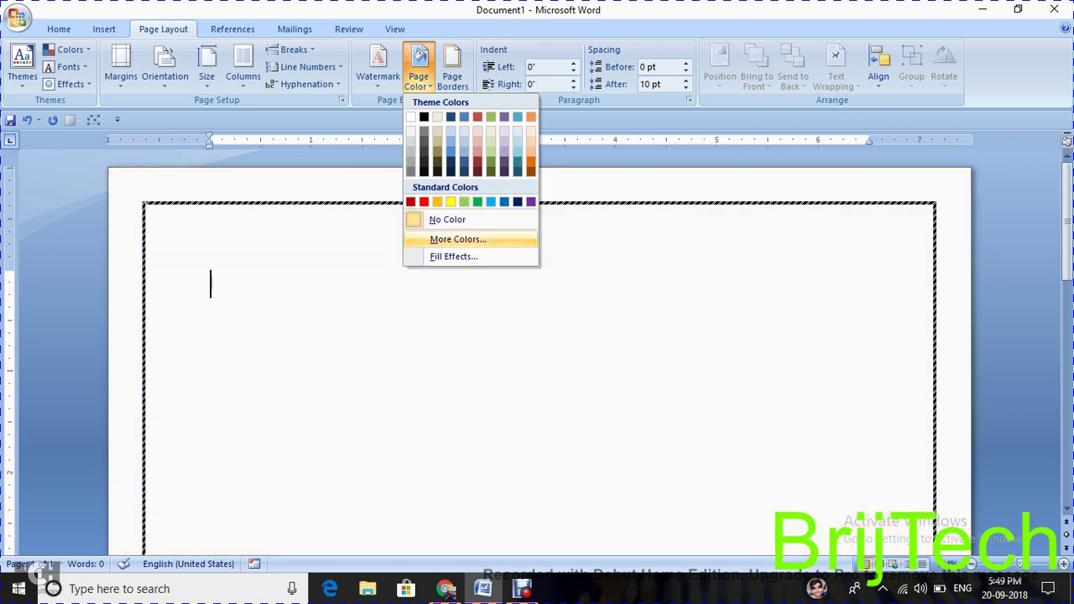
Set the page colour to a pale cyan hexagon from More Colors after trying pink and green shades
click(458, 239)
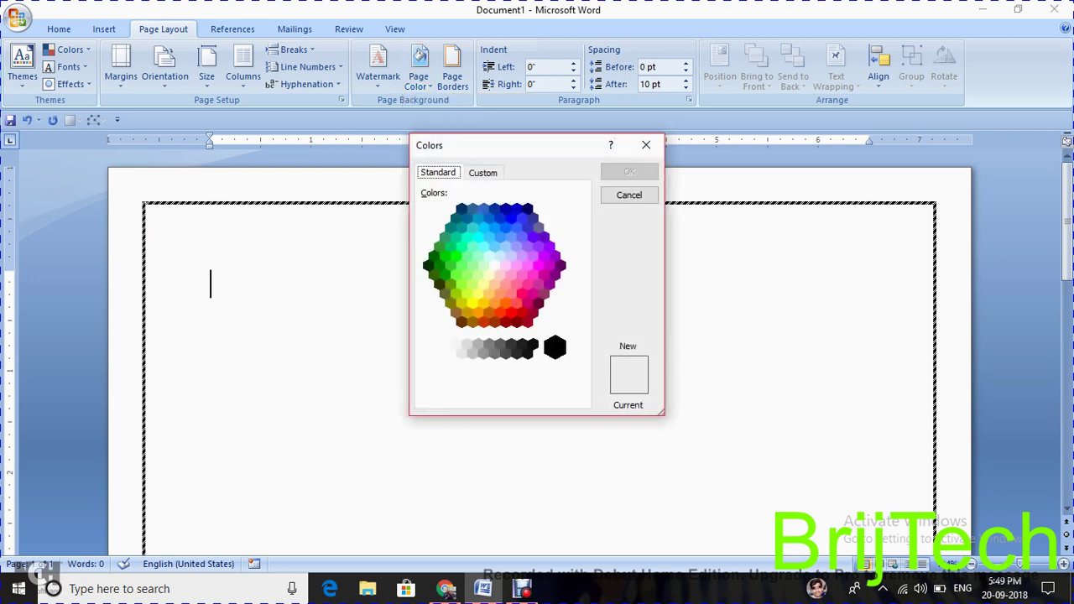
click(511, 275)
click(548, 264)
click(528, 265)
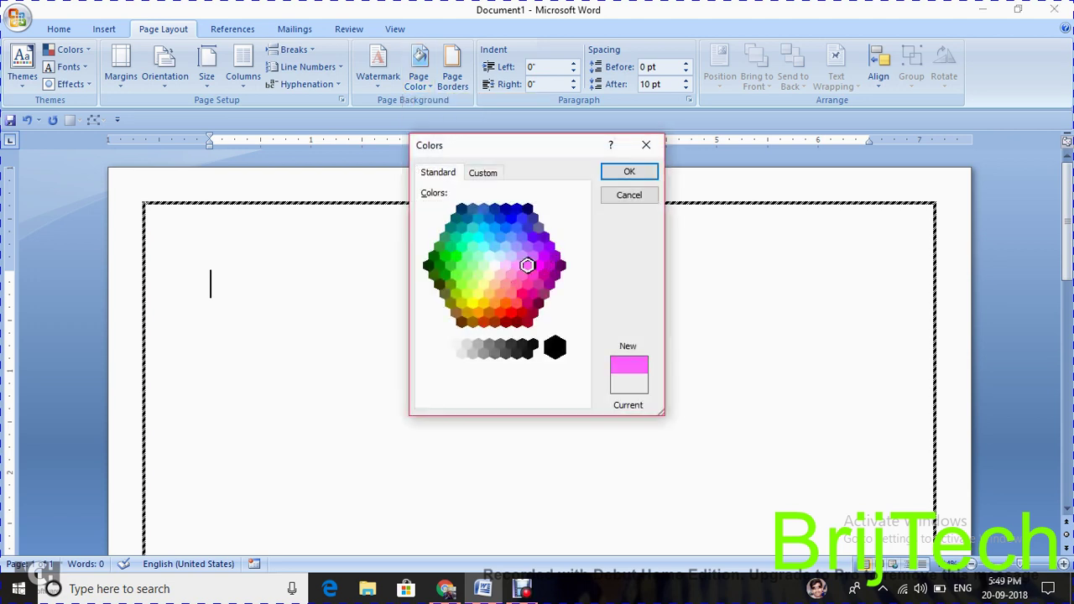
click(527, 285)
click(519, 275)
click(511, 275)
click(494, 265)
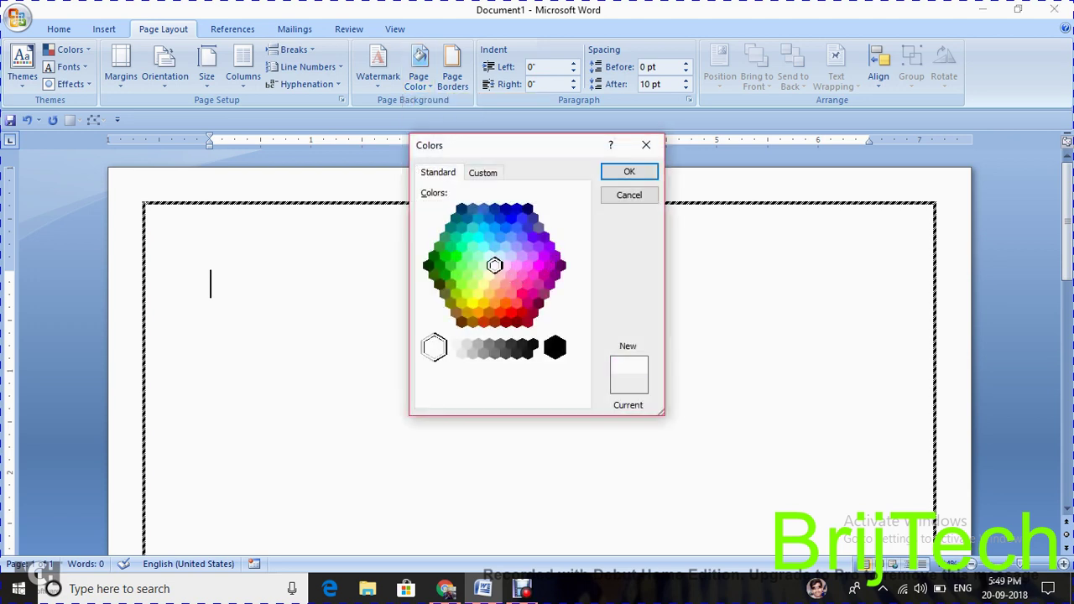
click(472, 265)
click(478, 256)
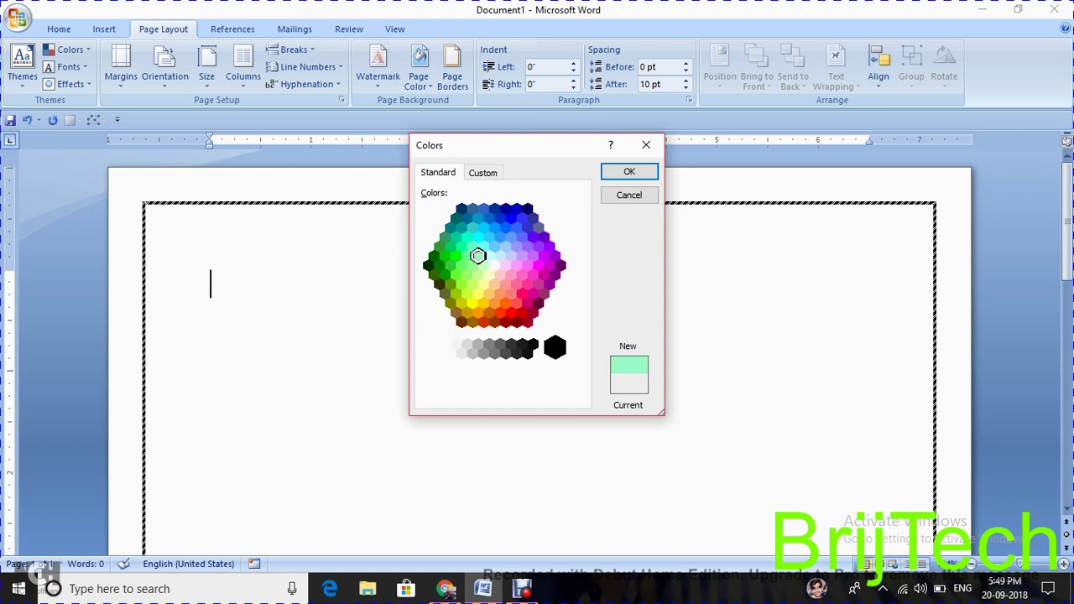
click(488, 255)
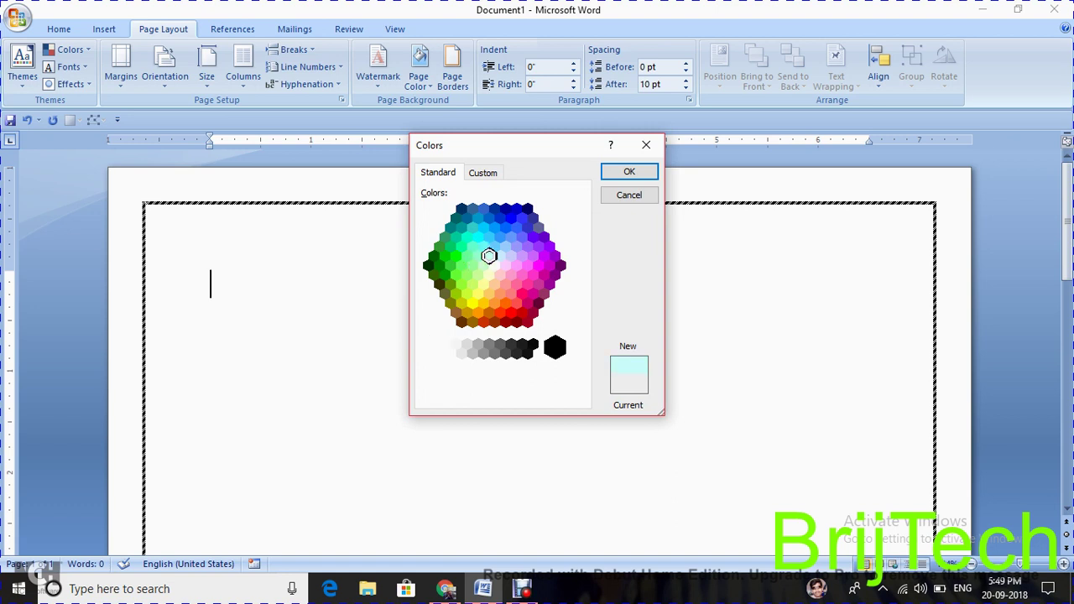
click(629, 171)
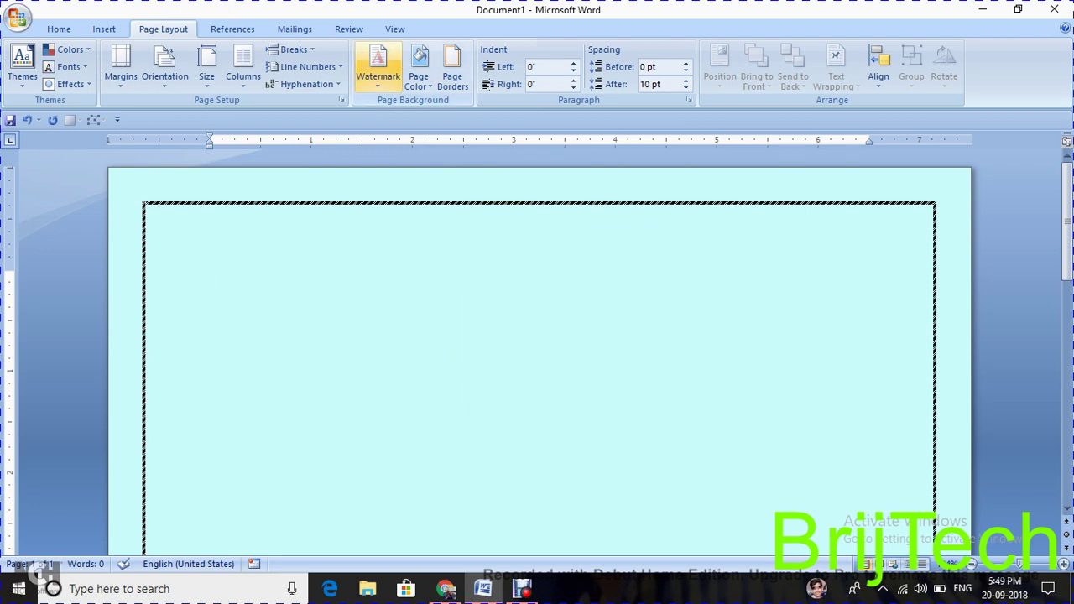
click(378, 67)
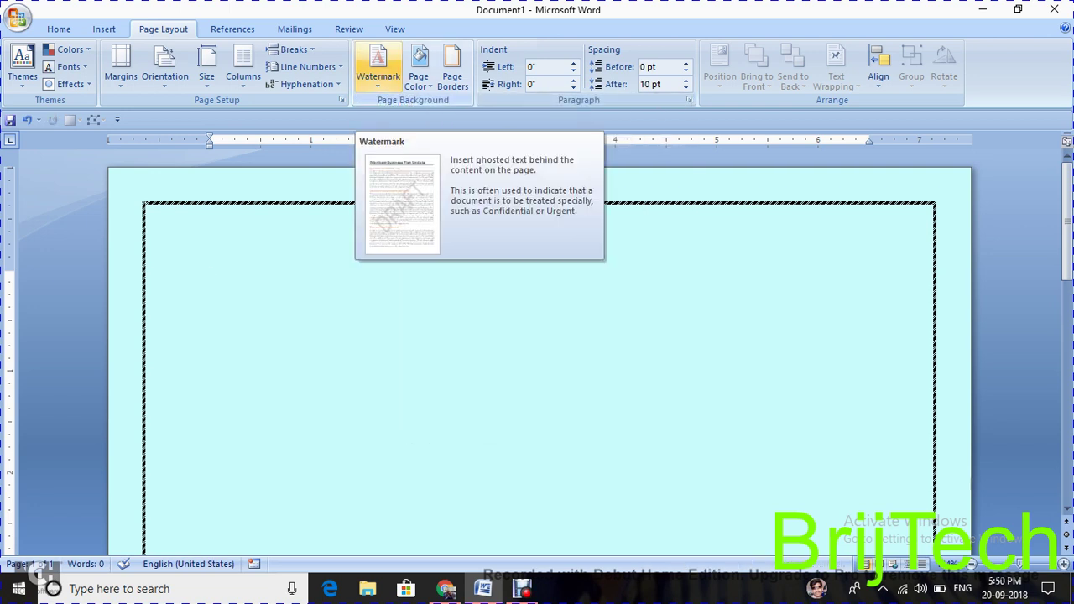
Add the diagonal DO NOT COPY 1 watermark to the page
click(378, 68)
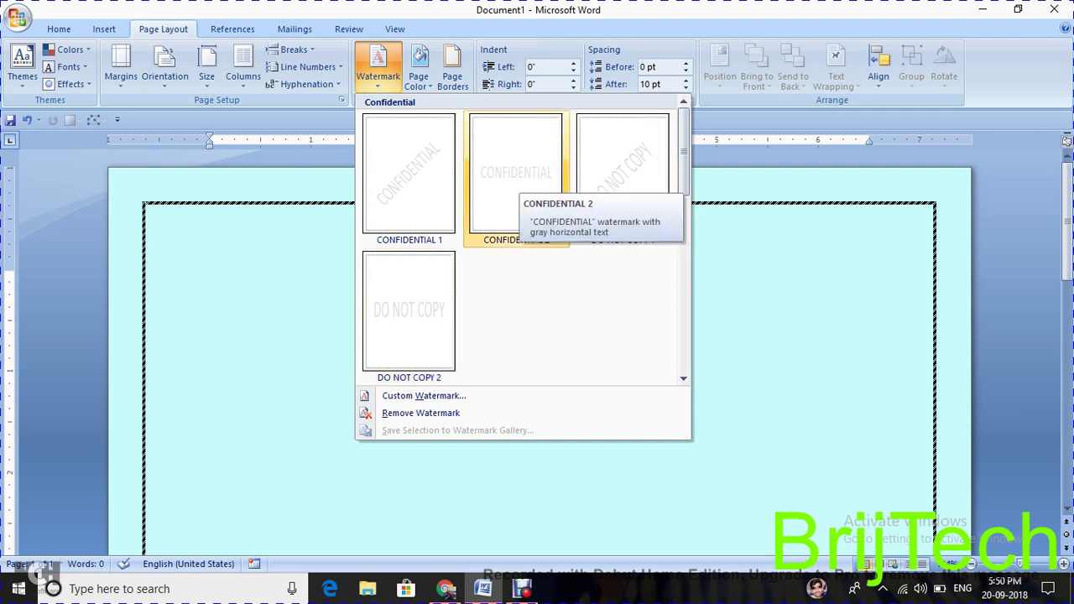
click(622, 176)
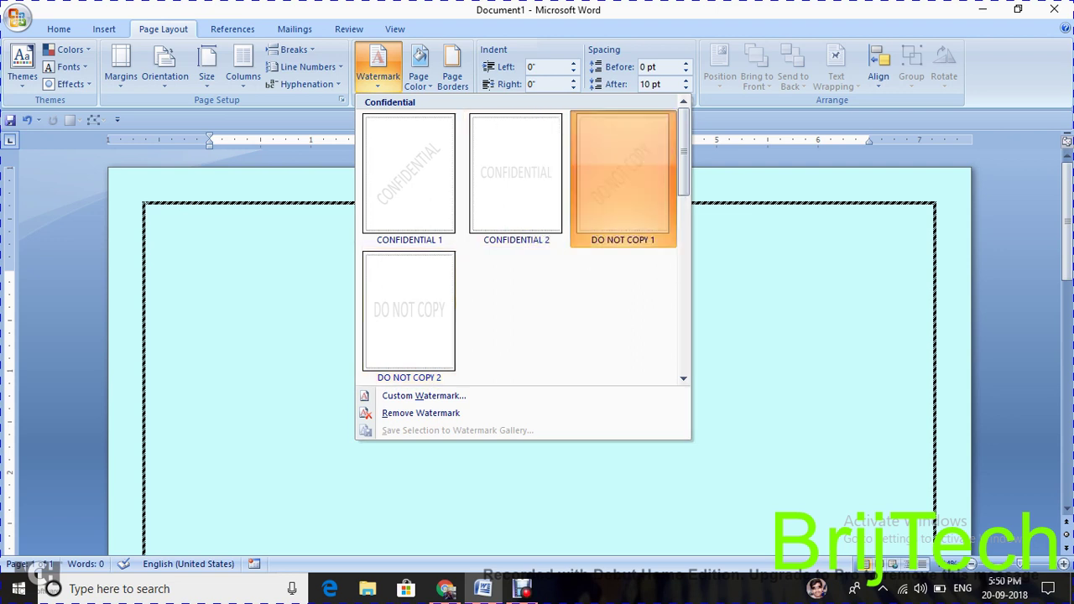
scroll(537, 352, down, 1)
scroll(537, 352, down, 4)
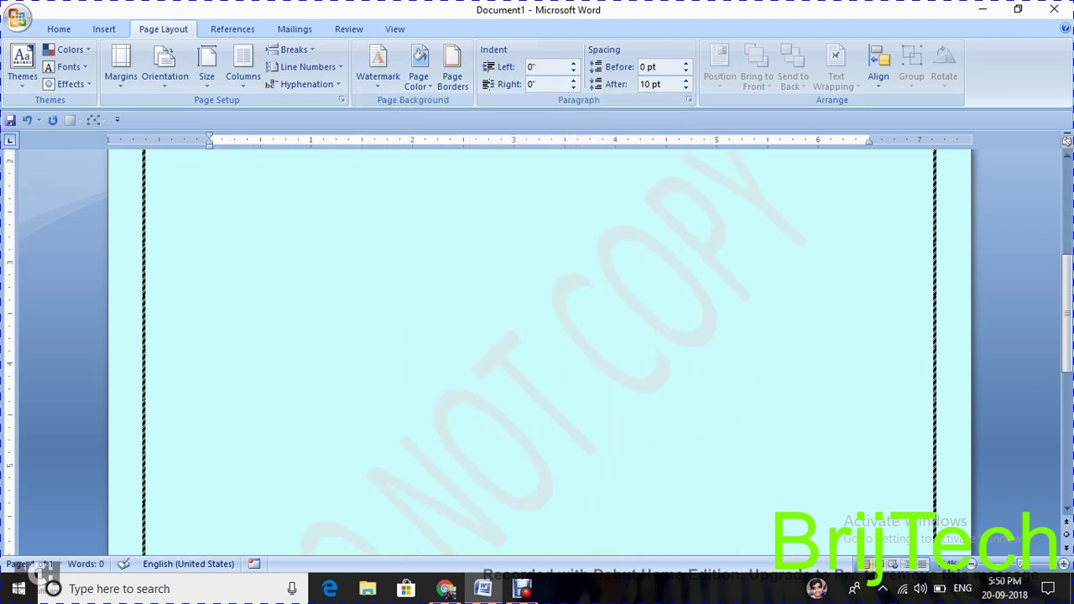
scroll(537, 352, down, 3)
scroll(537, 352, up, 3)
scroll(537, 353, up, 1)
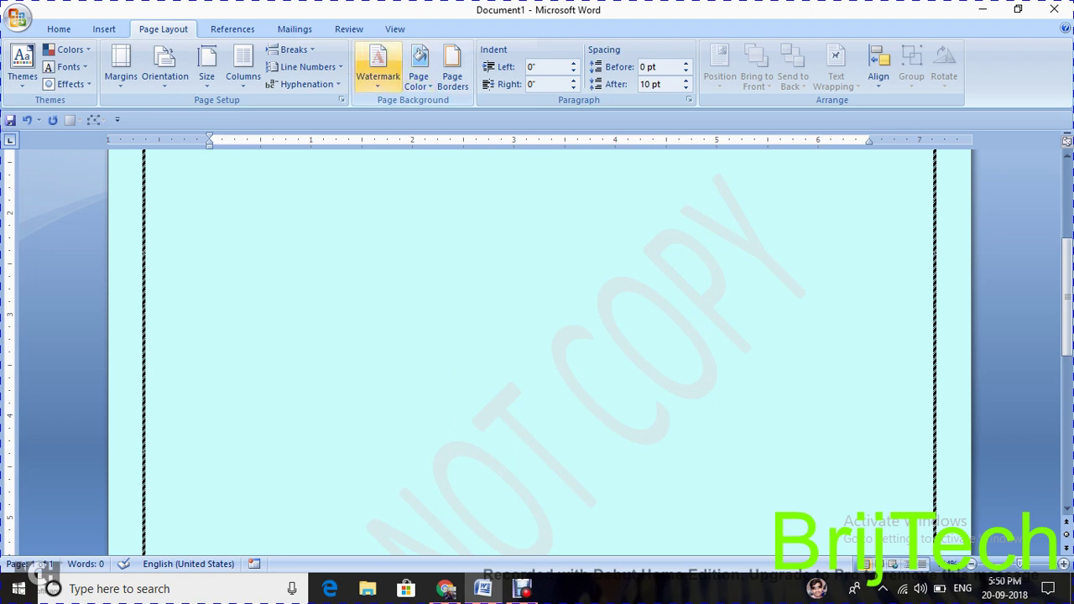
Change the watermark text to 'tata collage' through Custom Watermark
click(378, 67)
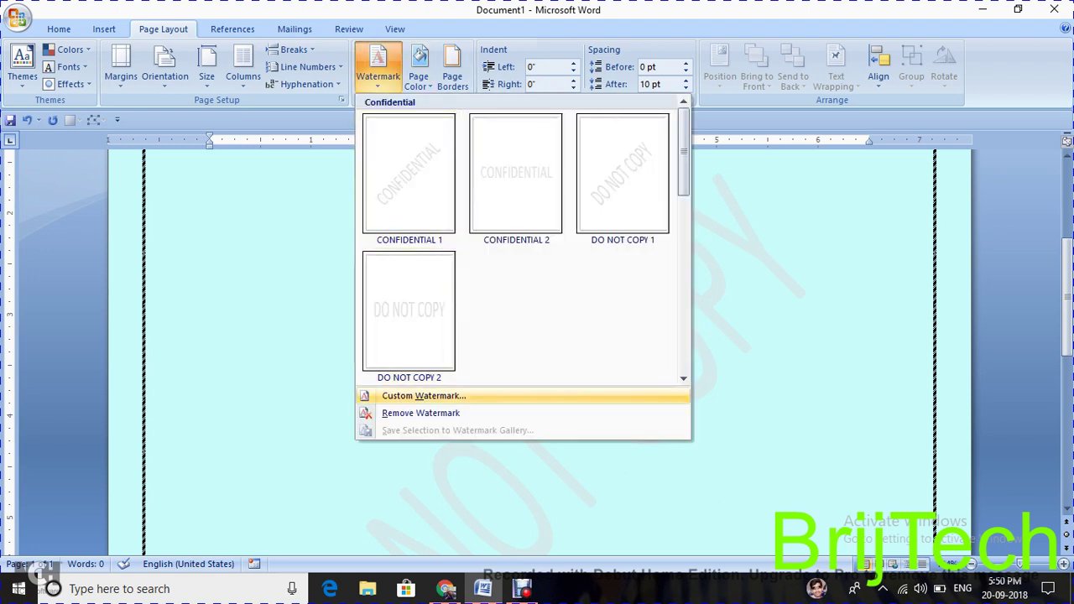
click(424, 395)
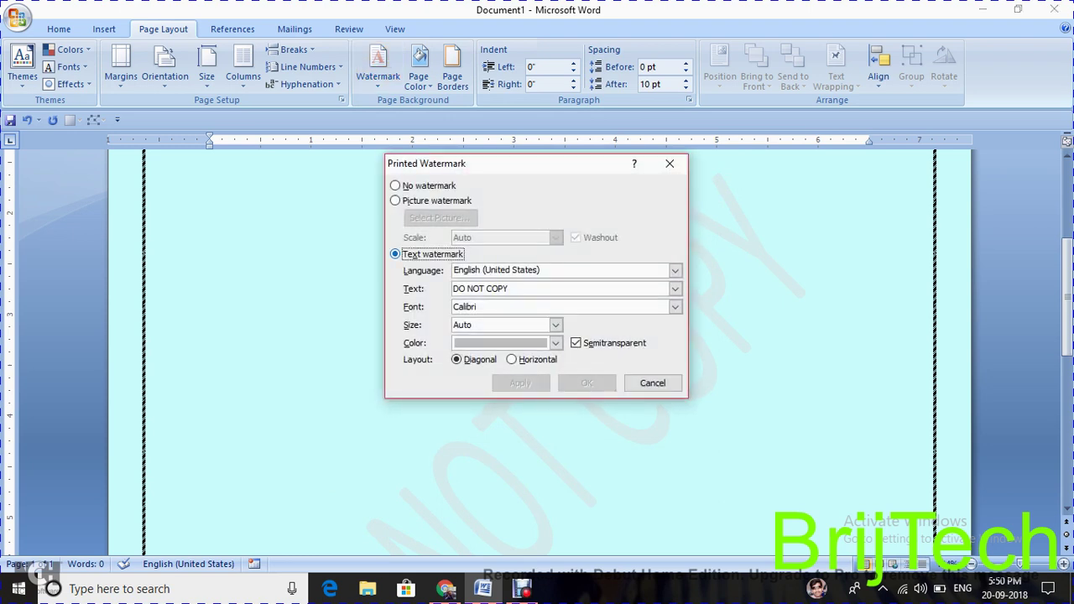
click(570, 289)
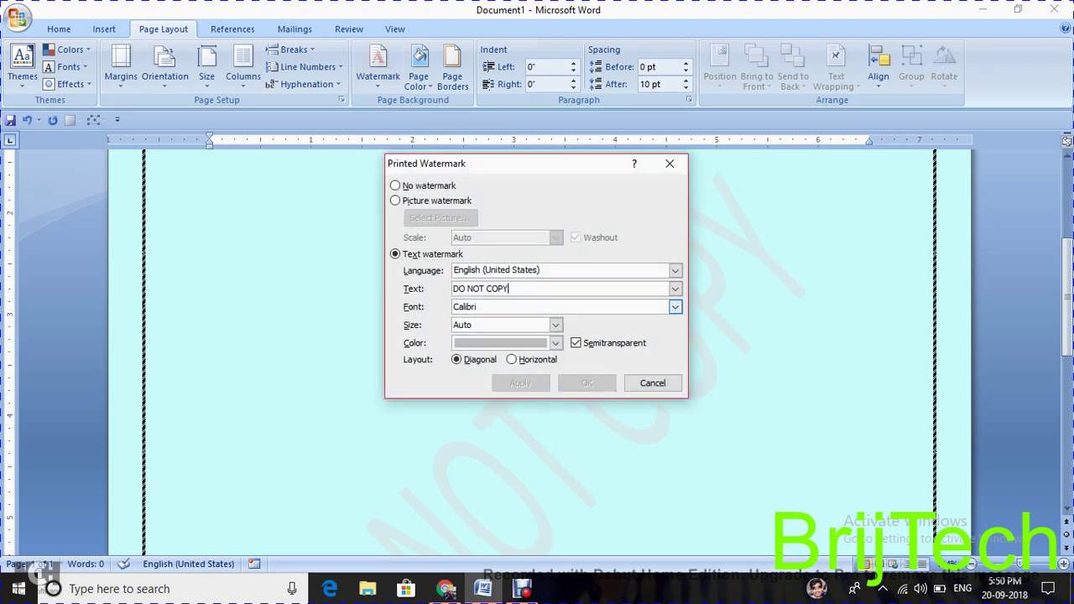
key(BackSpace)
key(BackSpace)
key(BackSpace)
key(BackSpace)
key(BackSpace)
key(BackSpace)
text(tata )
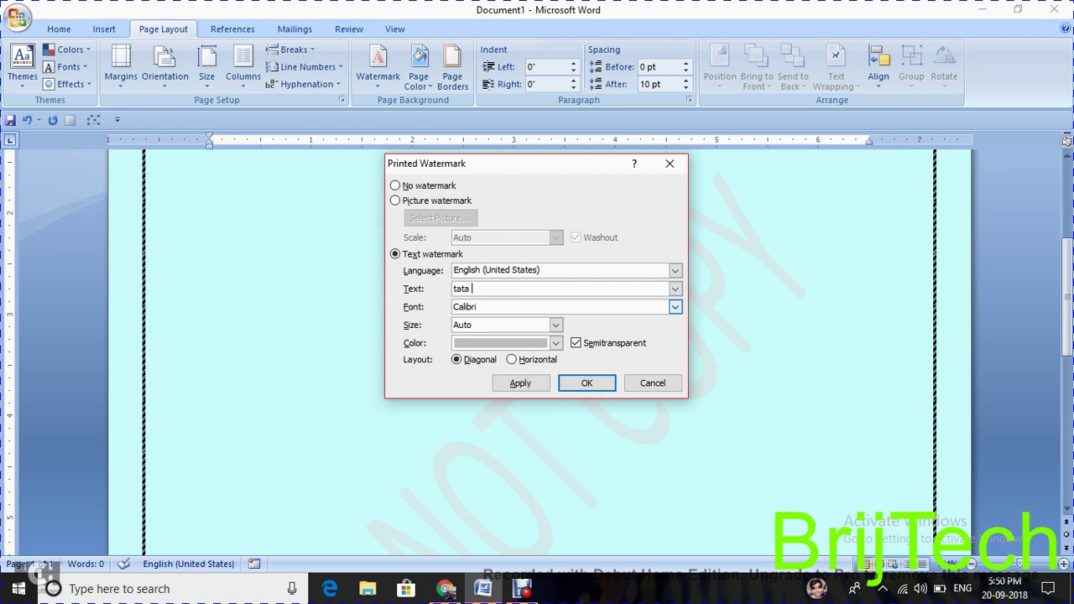
text(collag)
text(e)
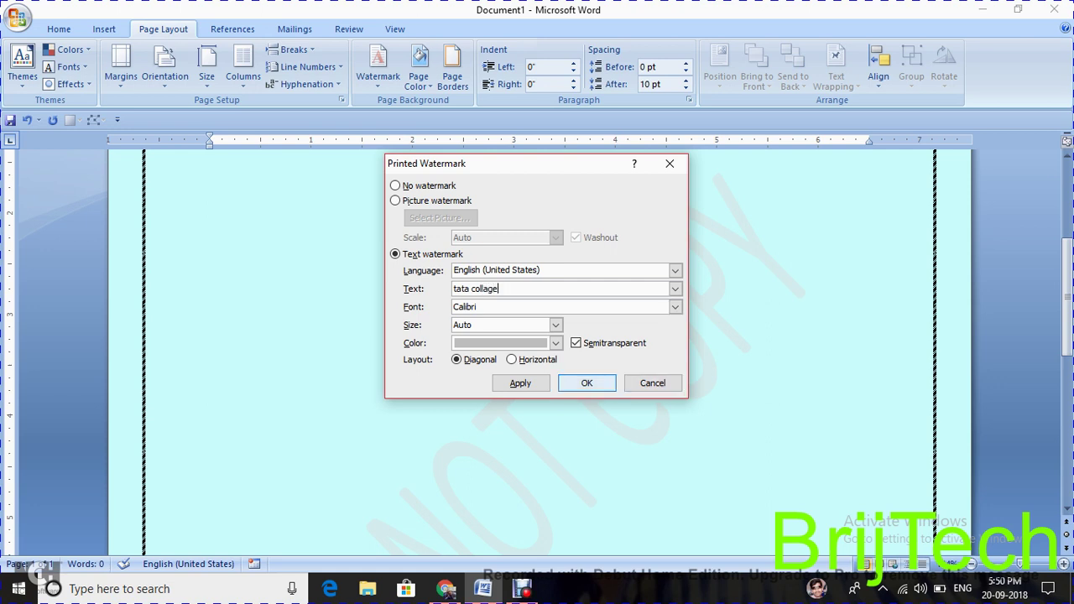
key(Return)
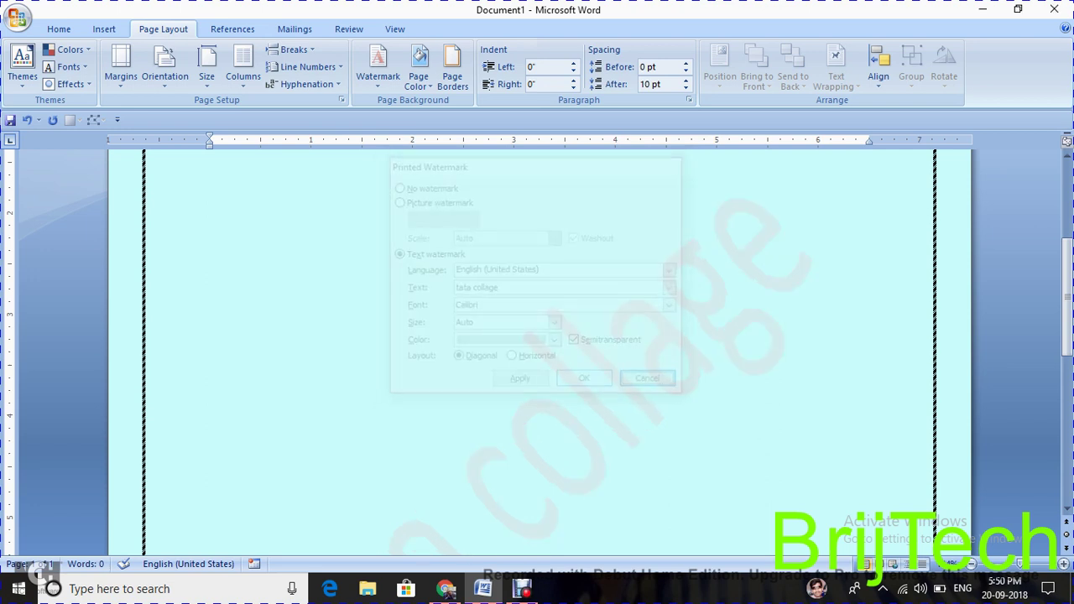
scroll(537, 353, down, 3)
scroll(536, 353, up, 2)
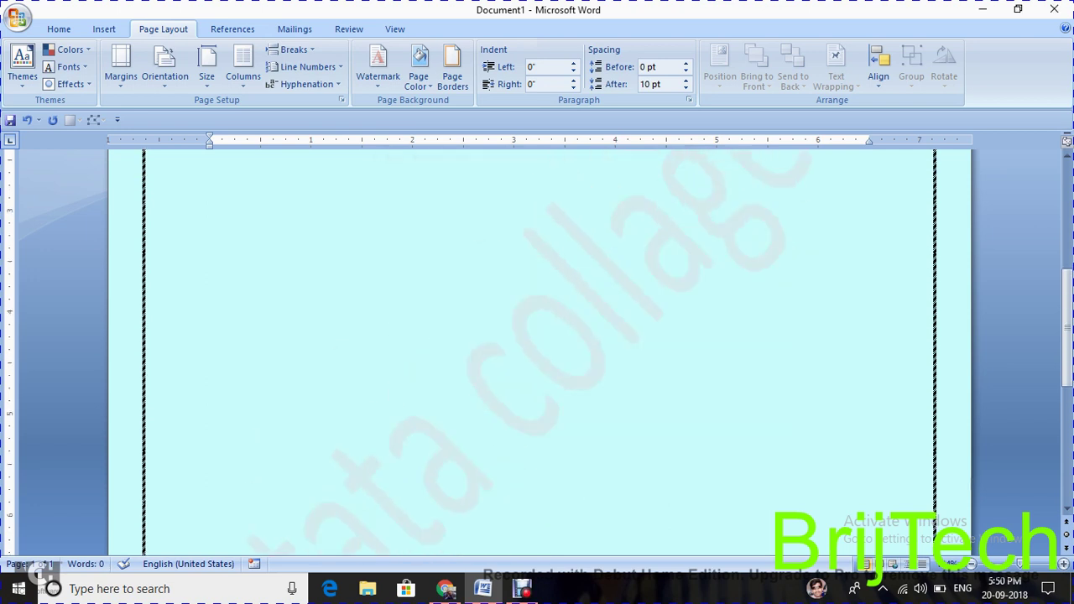
scroll(537, 352, up, 5)
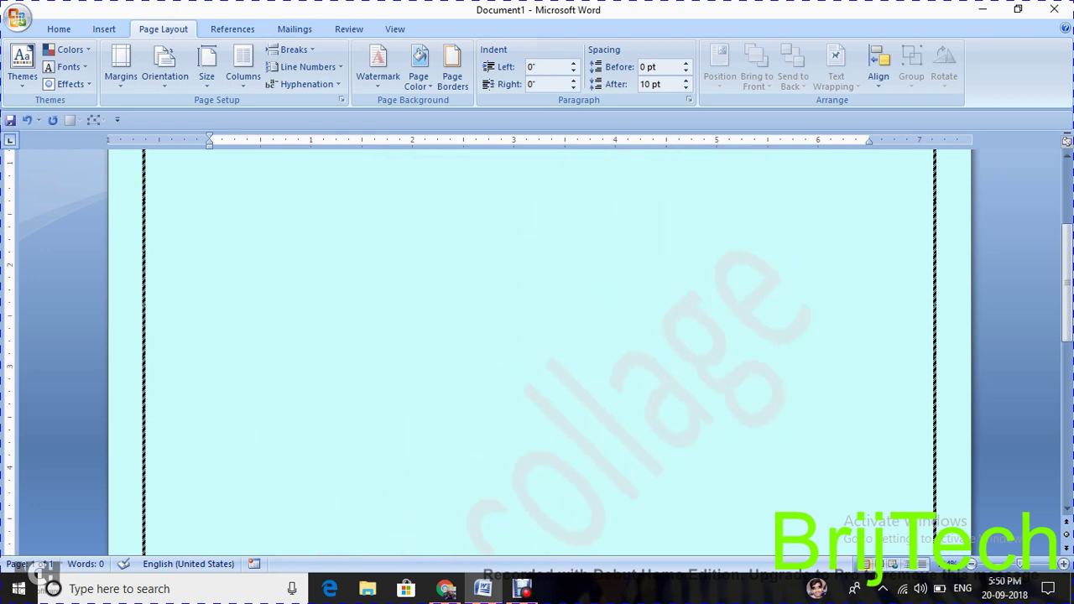
scroll(537, 352, down, 1)
scroll(536, 353, up, 3)
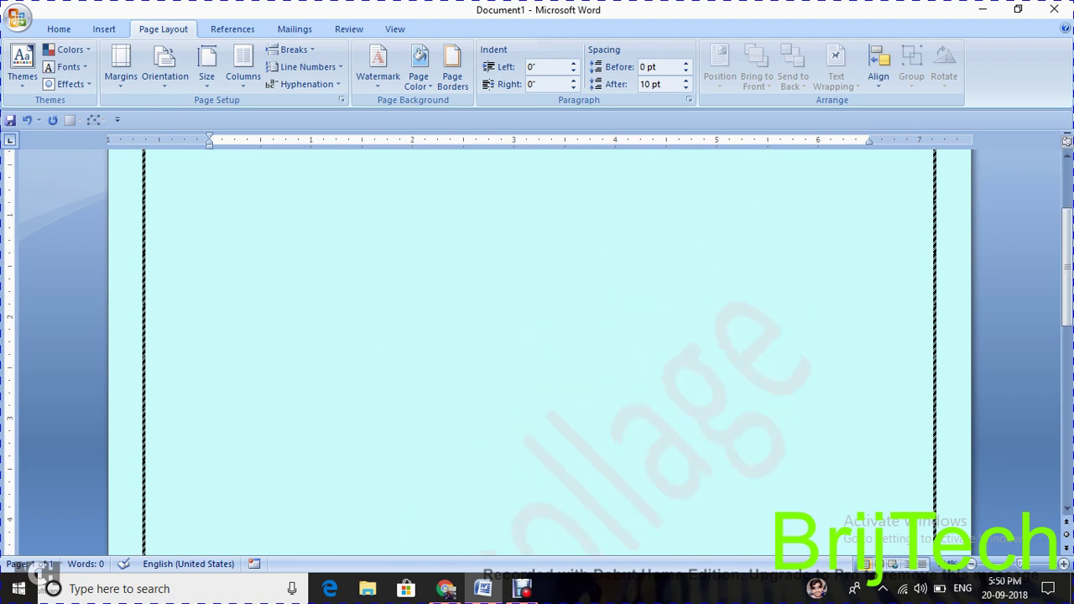
Switch to a Picture watermark using the IMG_20171217_165051.jpg photo
click(378, 67)
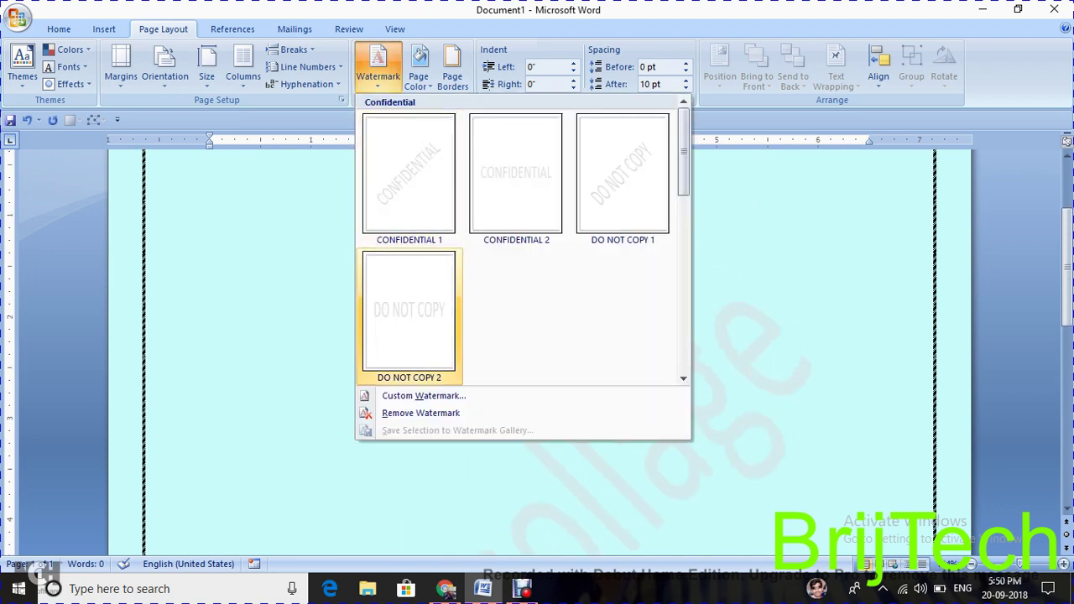
click(424, 395)
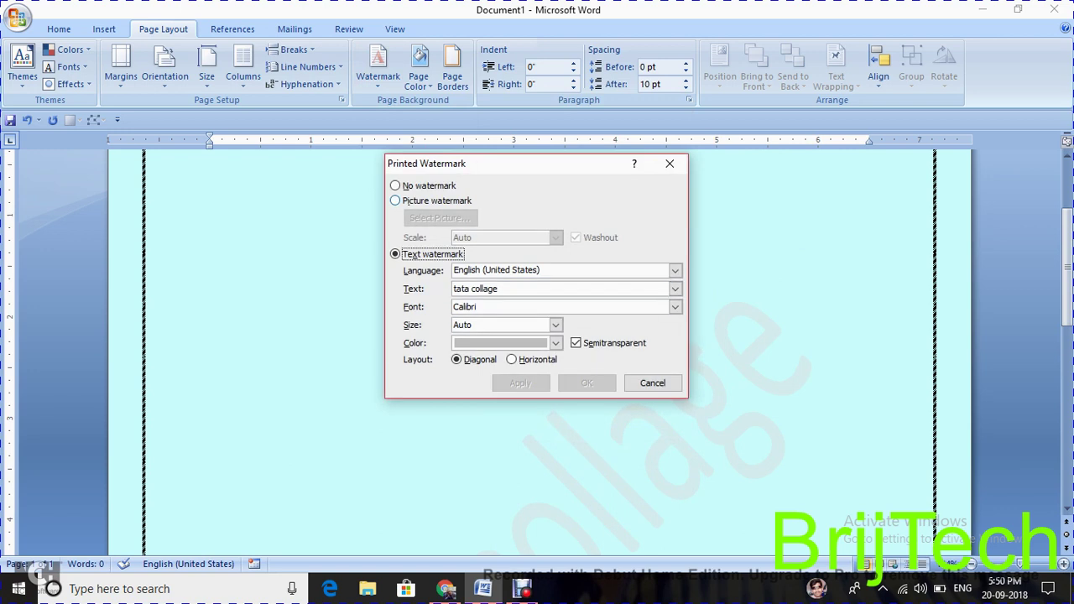
click(395, 201)
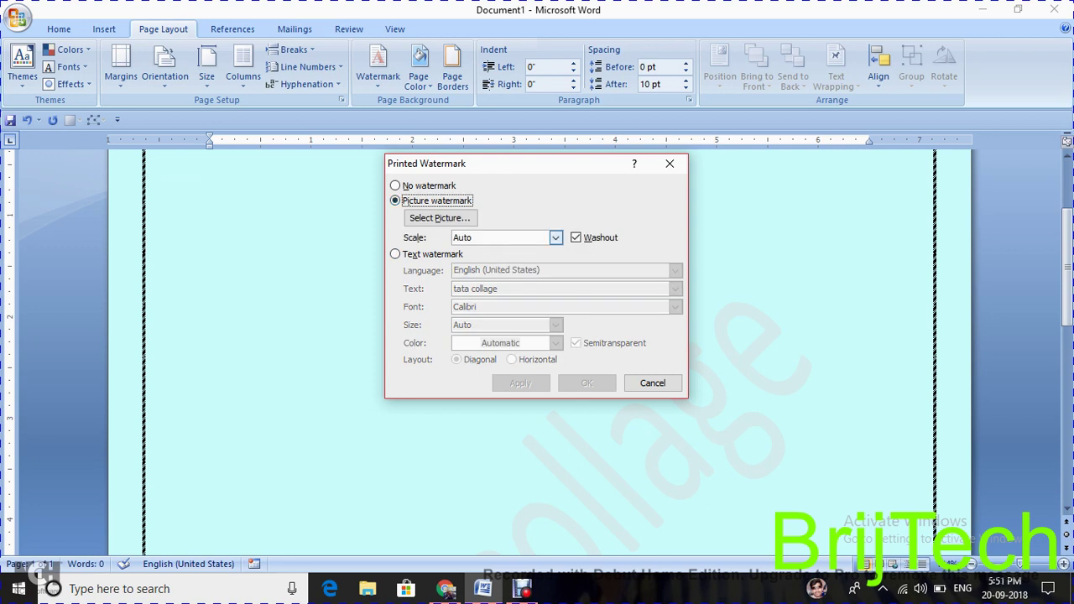
click(555, 238)
click(556, 237)
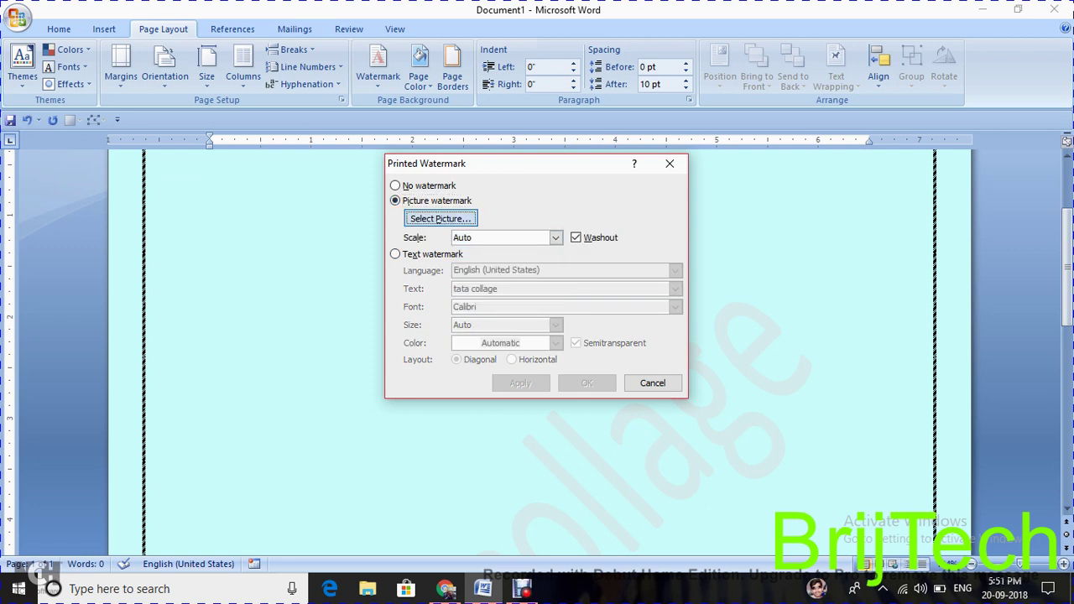
click(439, 217)
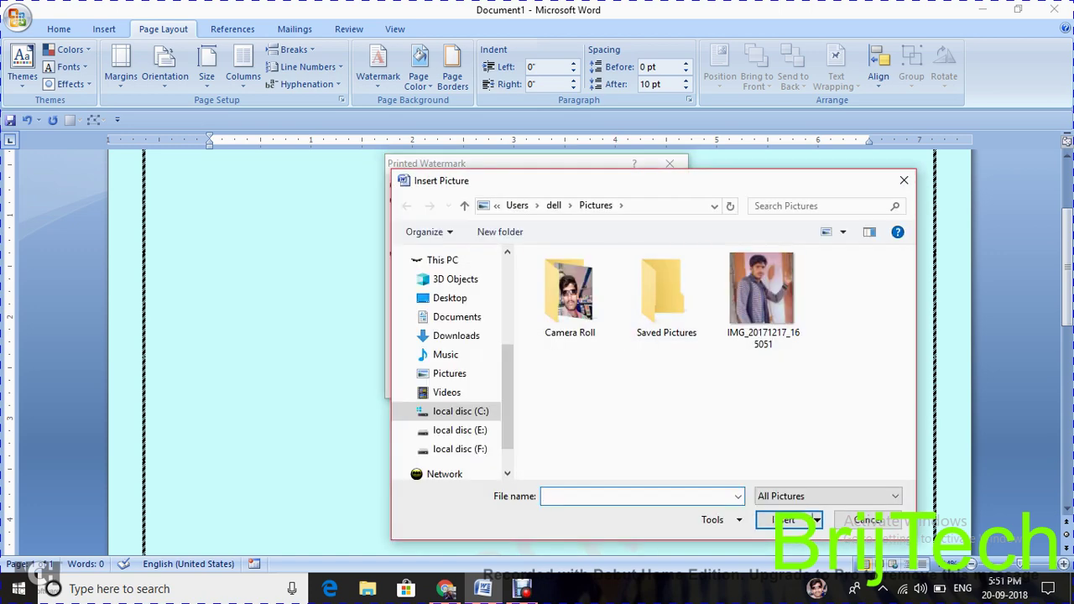
click(761, 289)
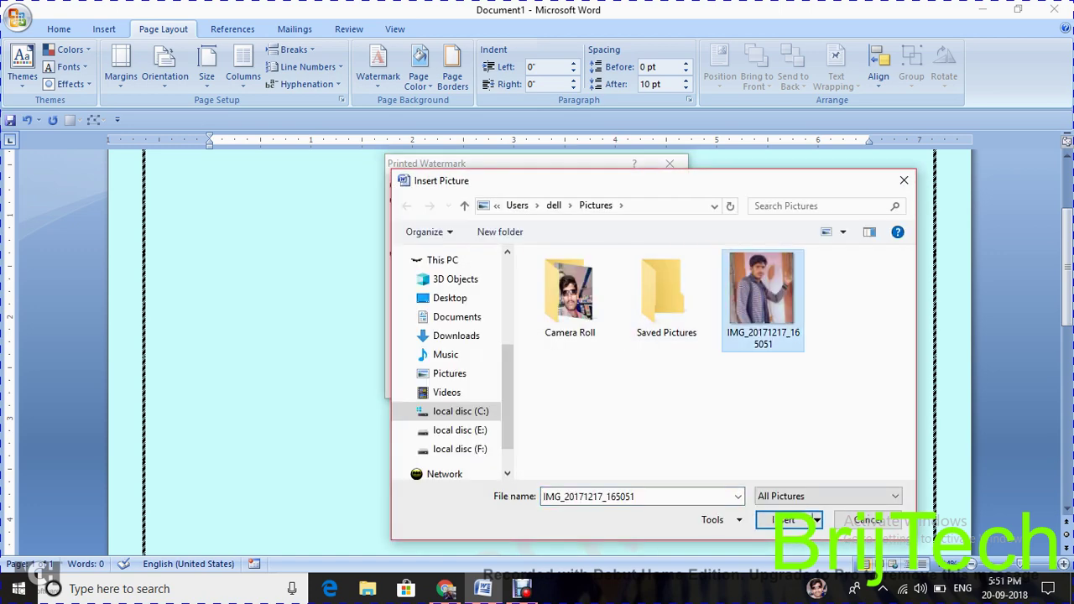
click(785, 520)
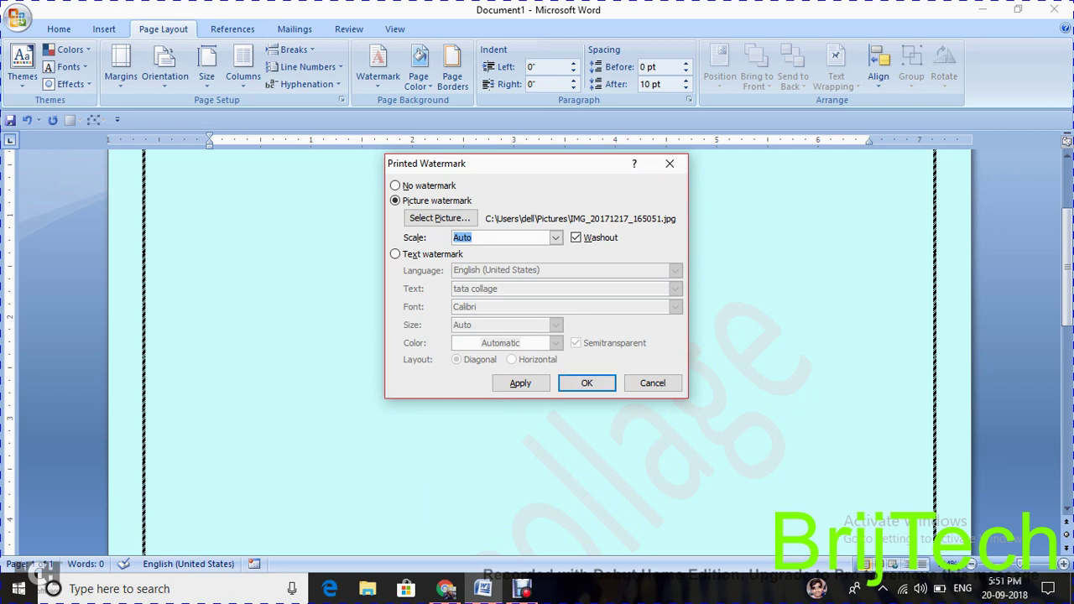
Apply the washed-out photo watermark, close the dialog, and review the page
click(520, 382)
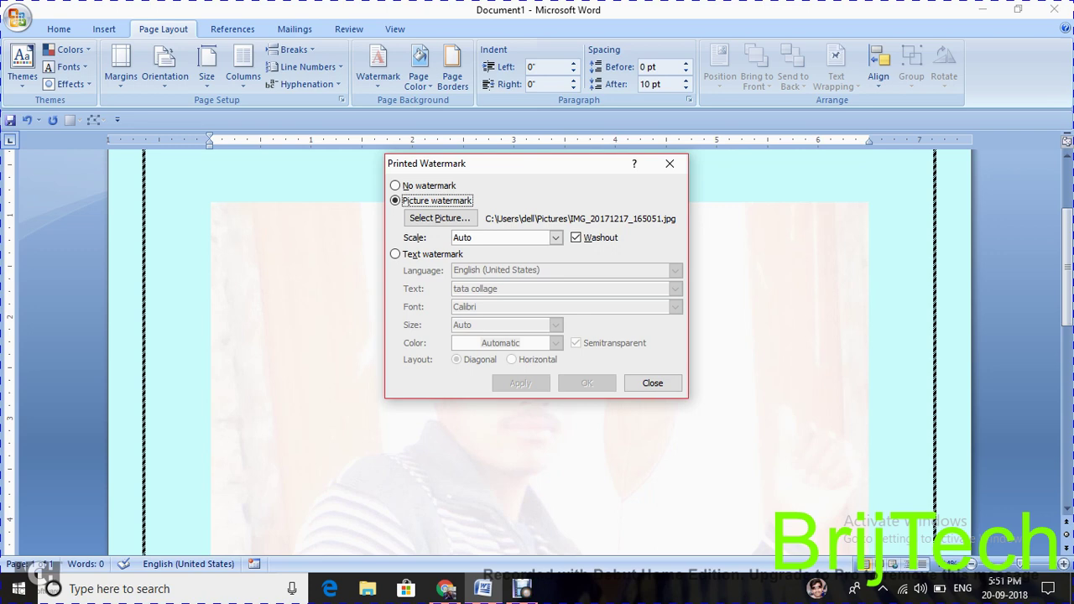
click(652, 382)
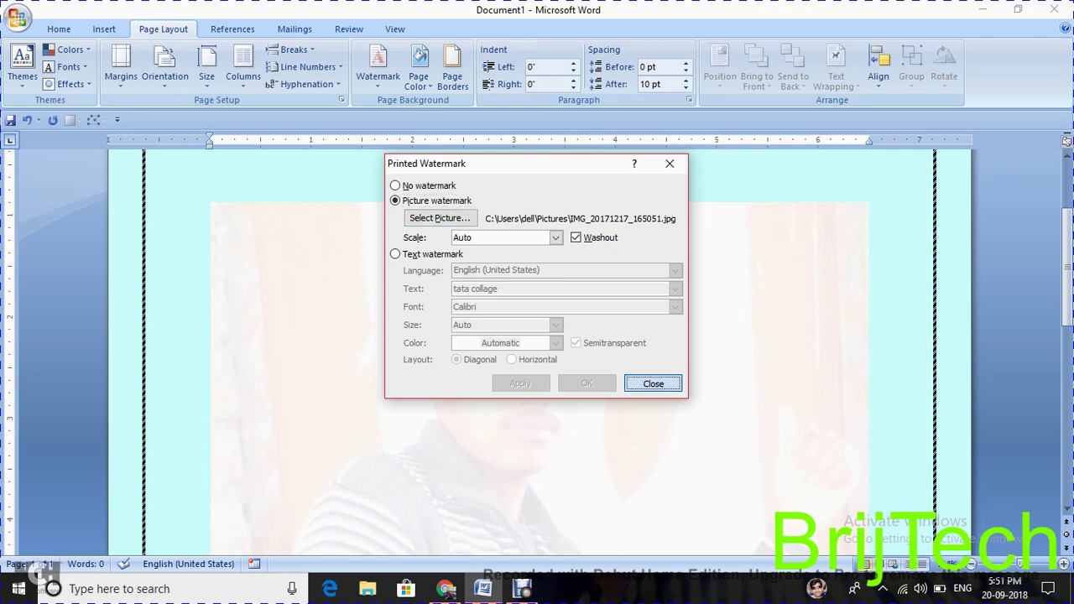
scroll(537, 335, down, 5)
scroll(537, 335, down, 5)
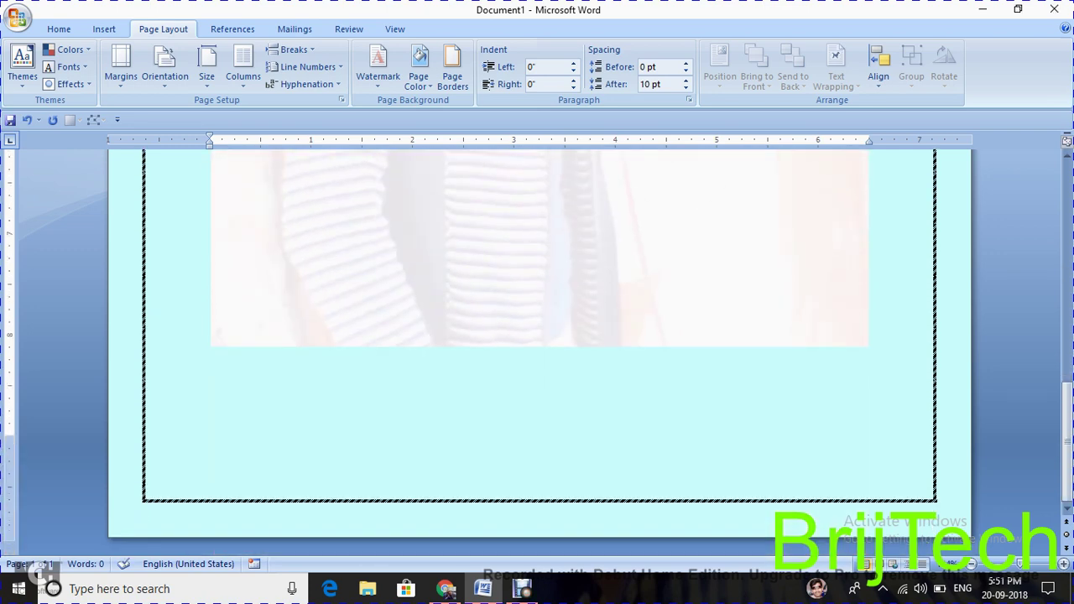
scroll(536, 336, up, 5)
scroll(537, 352, up, 3)
scroll(537, 352, up, 3)
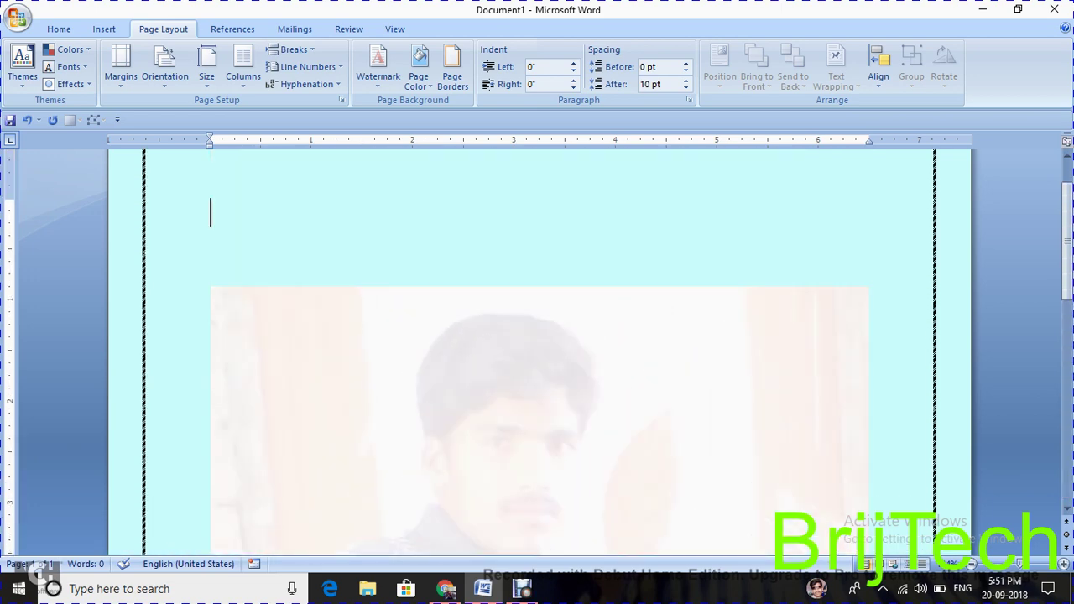
scroll(537, 352, up, 2)
scroll(537, 353, down, 5)
scroll(537, 352, up, 3)
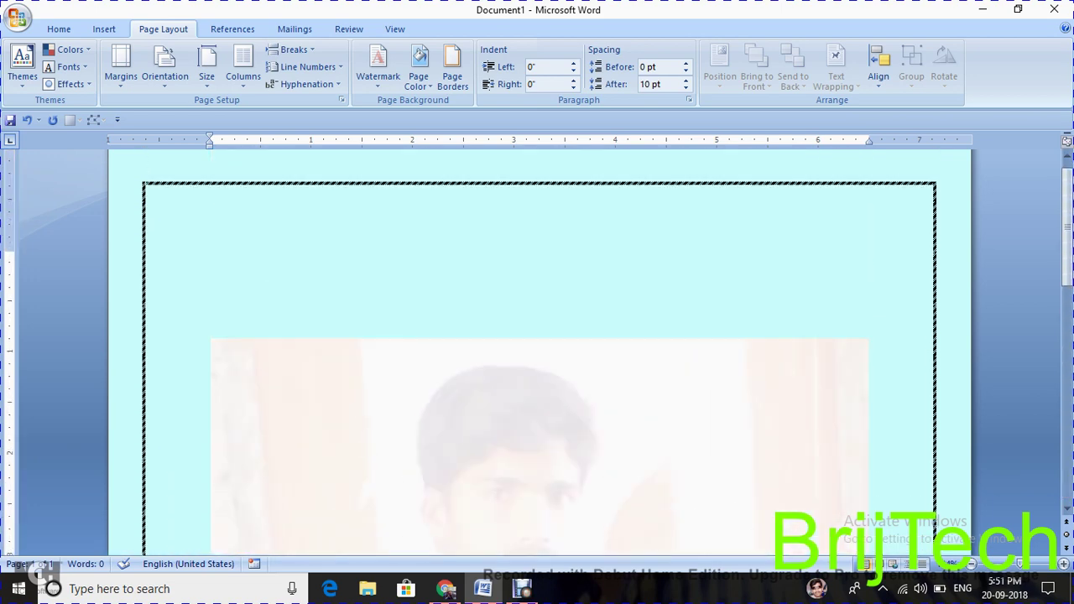
scroll(537, 353, down, 3)
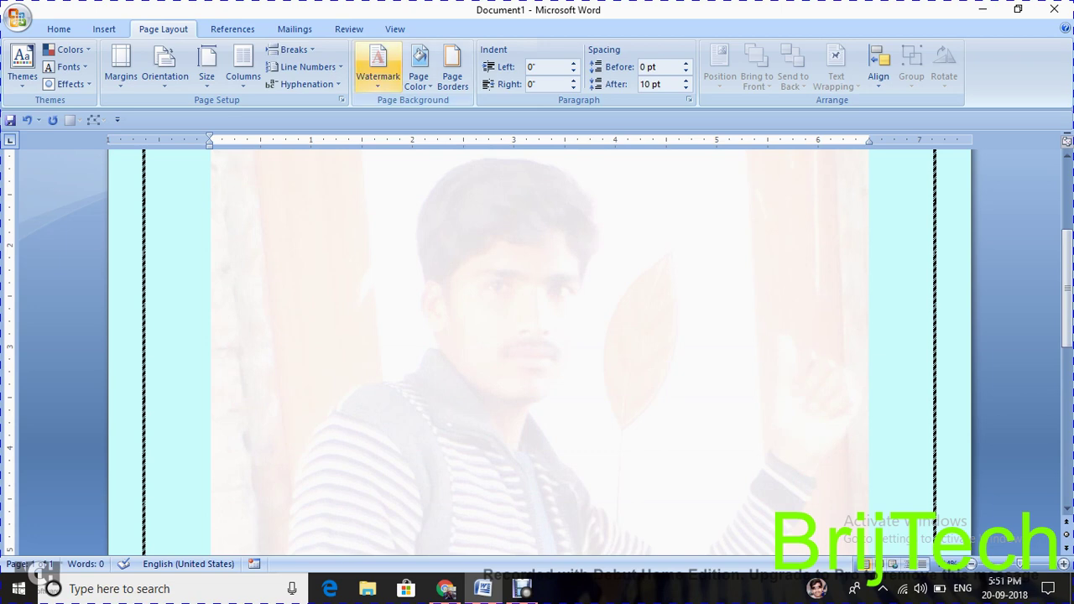
Remove the photo watermark, then reopen Custom Watermark with Text watermark selected and its text box active
click(377, 67)
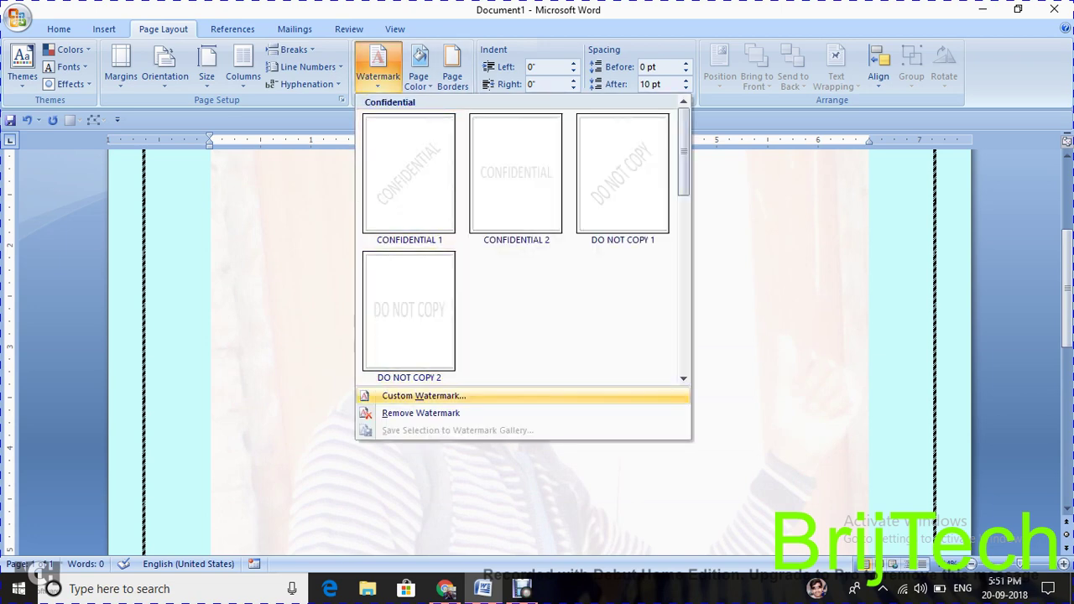
click(419, 413)
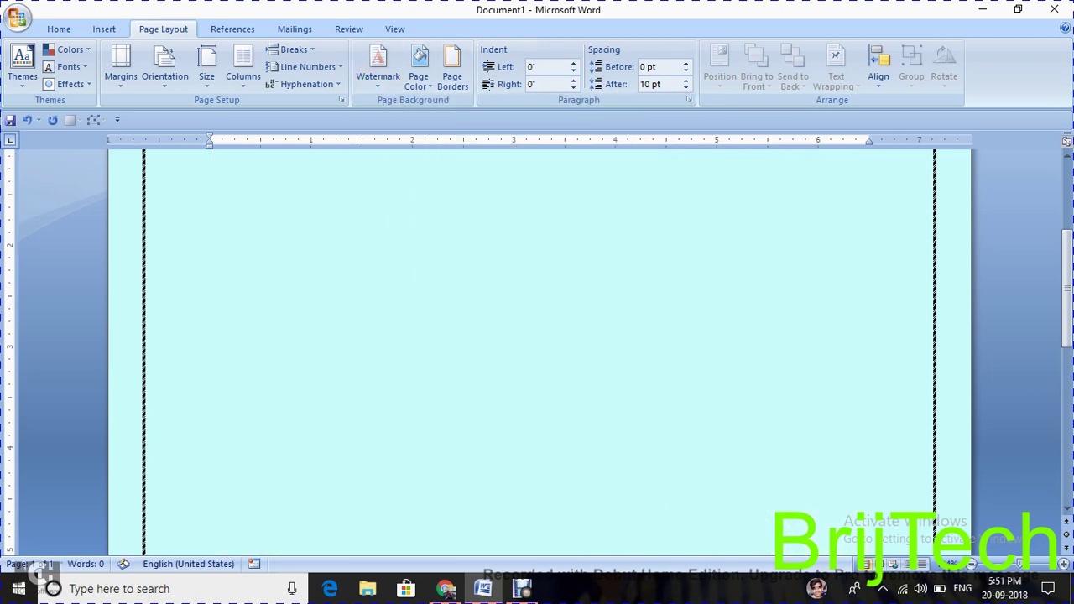
click(377, 67)
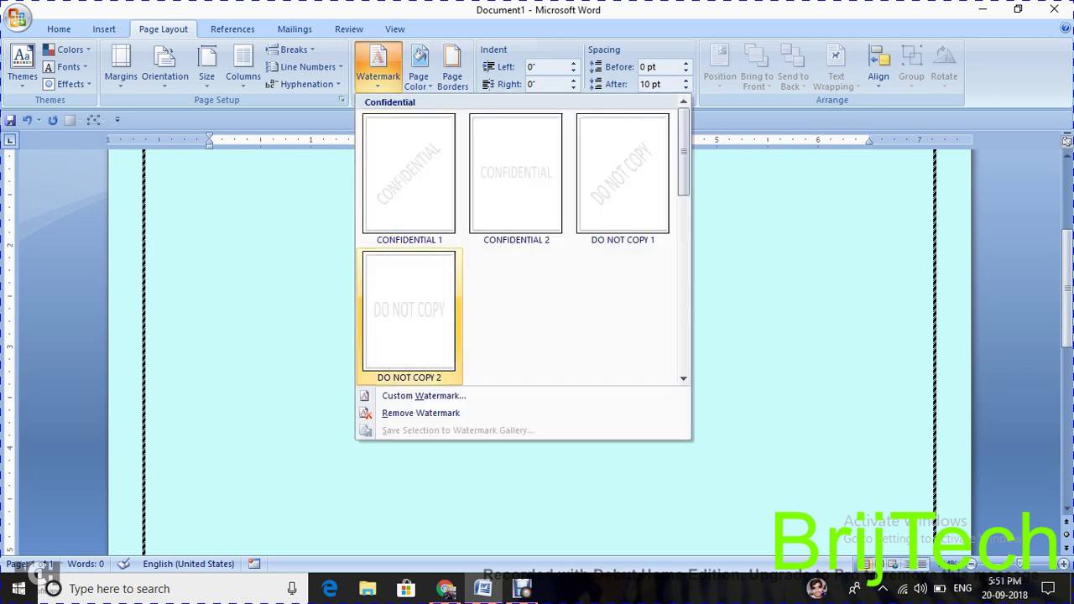
click(420, 396)
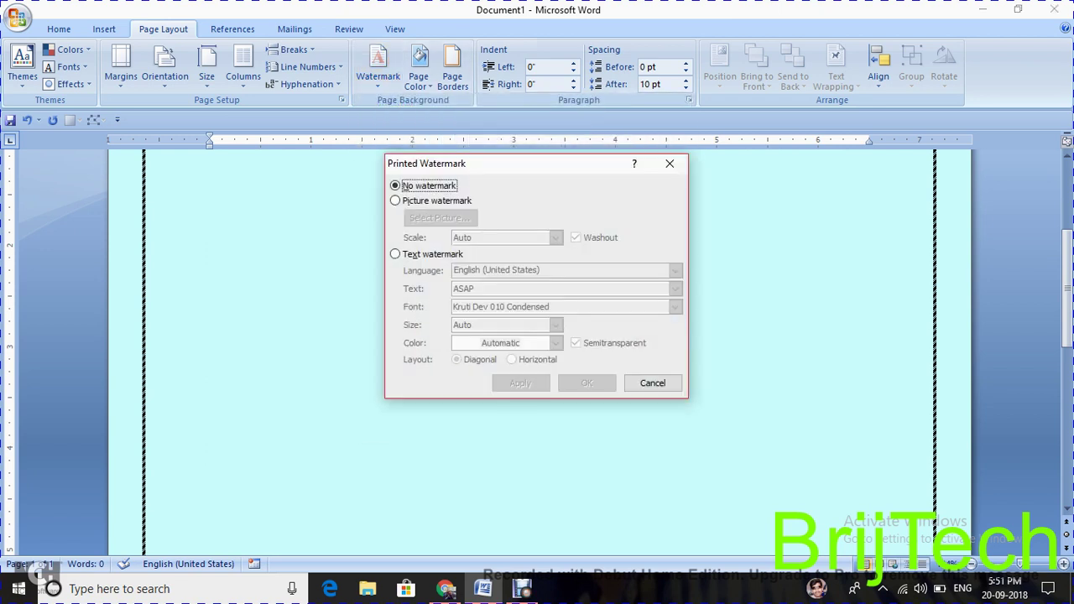
click(394, 201)
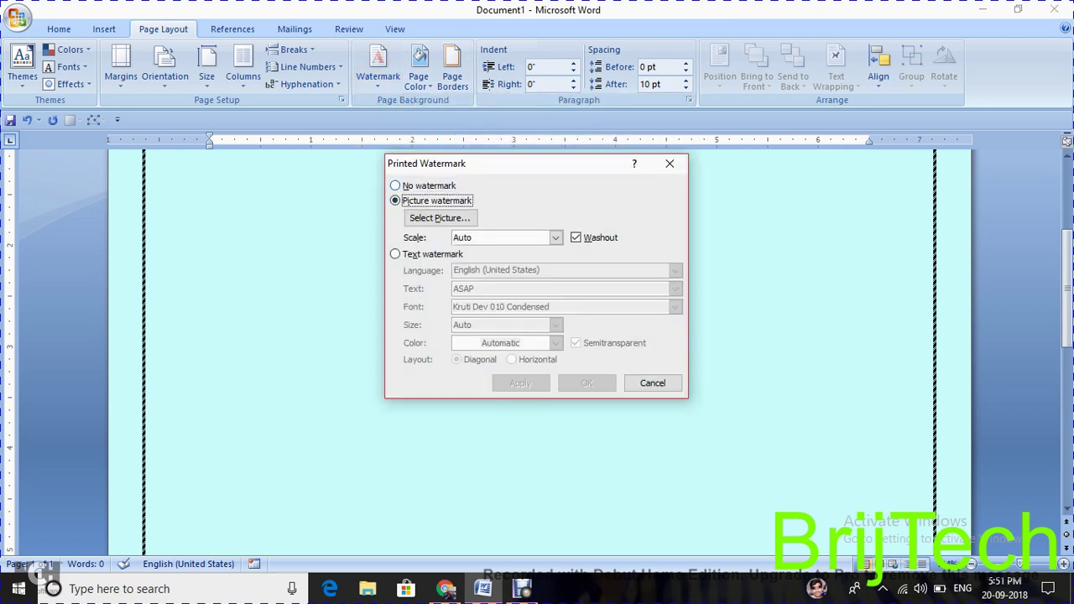
click(394, 186)
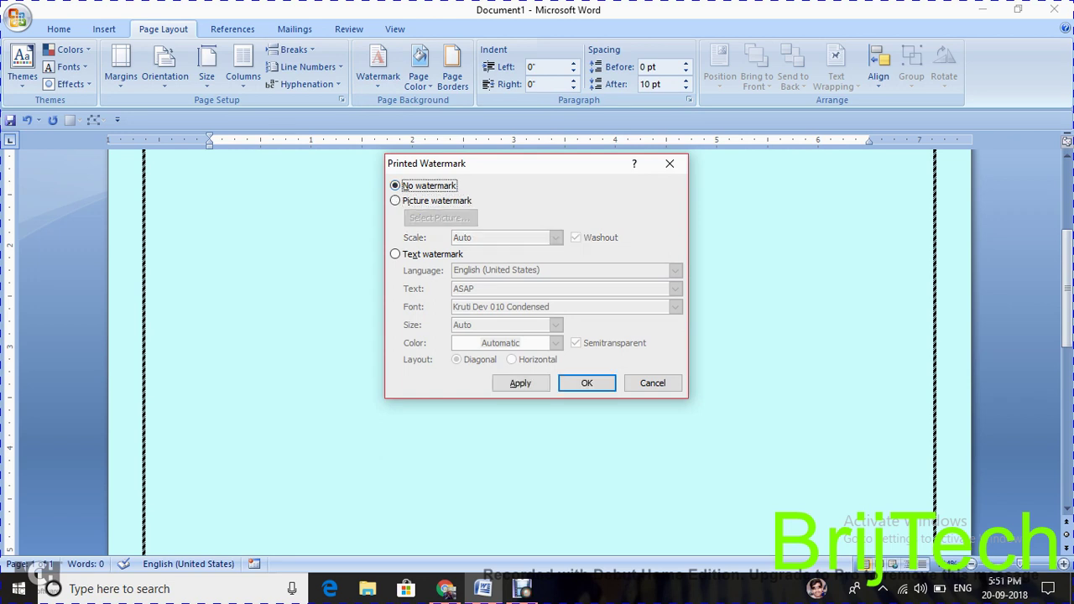
click(394, 253)
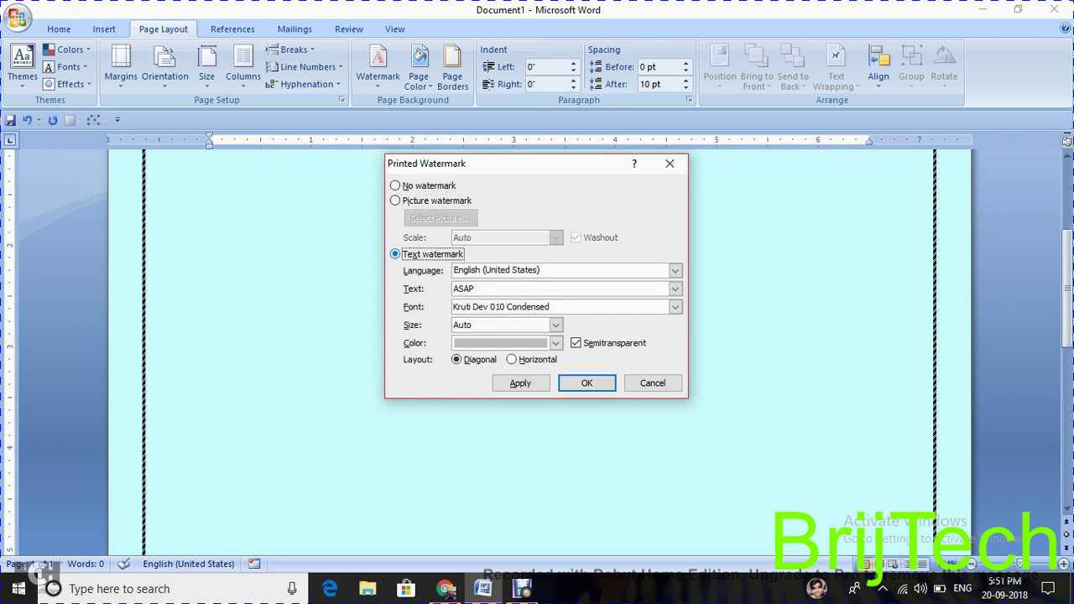
click(475, 289)
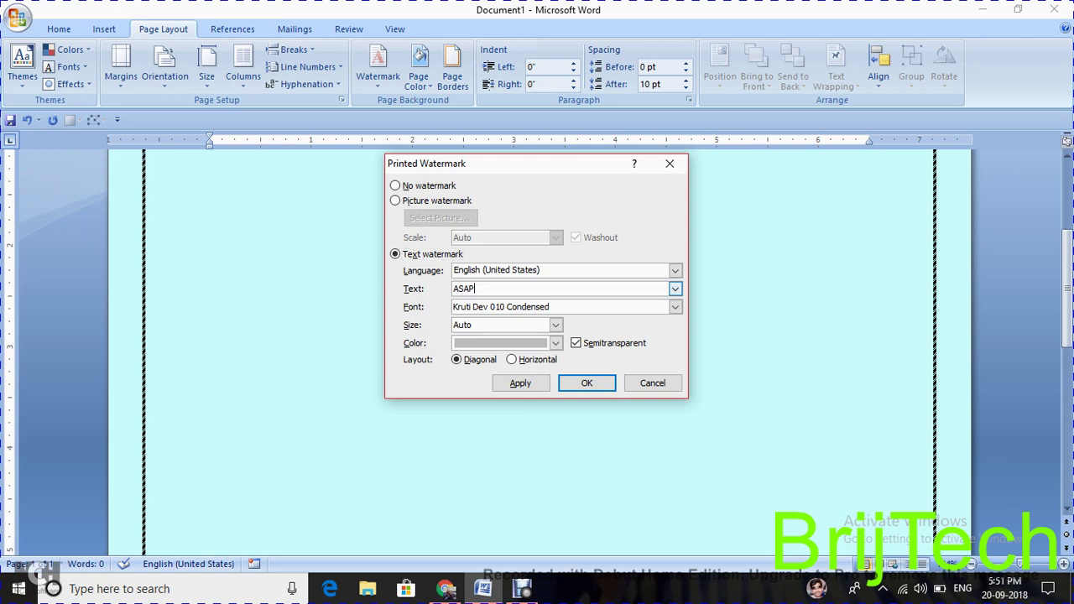
Replace the watermark text with 'tit sidhi' in Times New Roman font
key(BackSpace)
key(BackSpace)
key(BackSpace)
key(BackSpace)
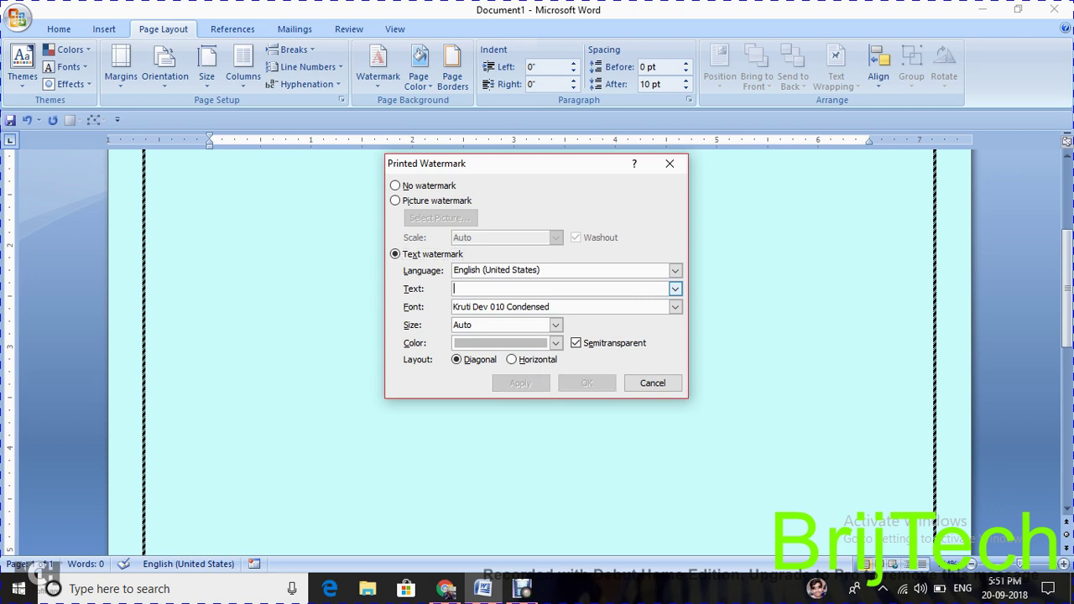
text(t)
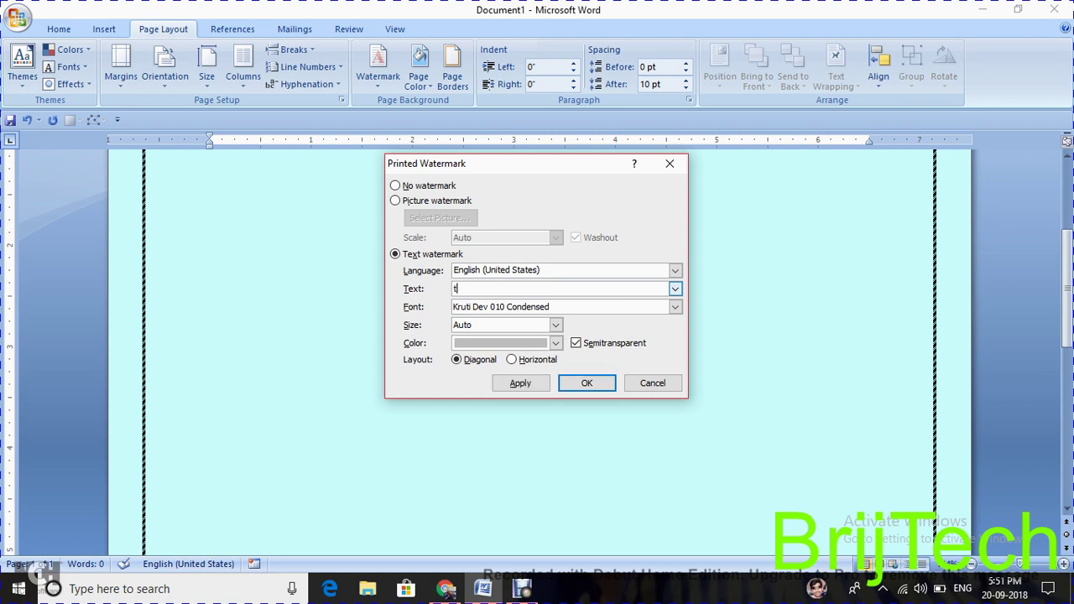
text(it si)
text(dhi)
click(674, 306)
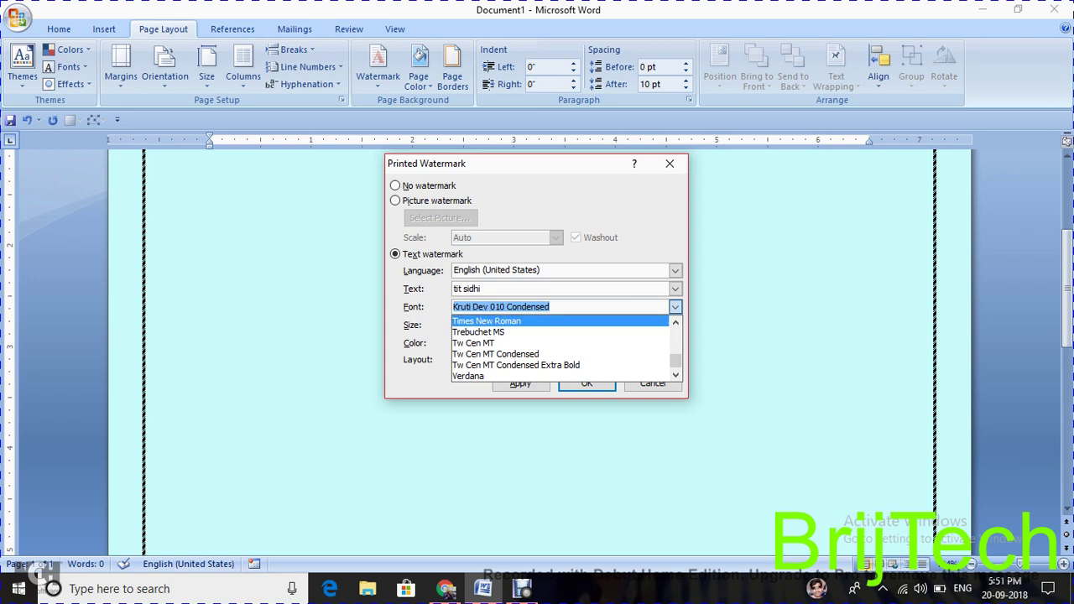
key(Return)
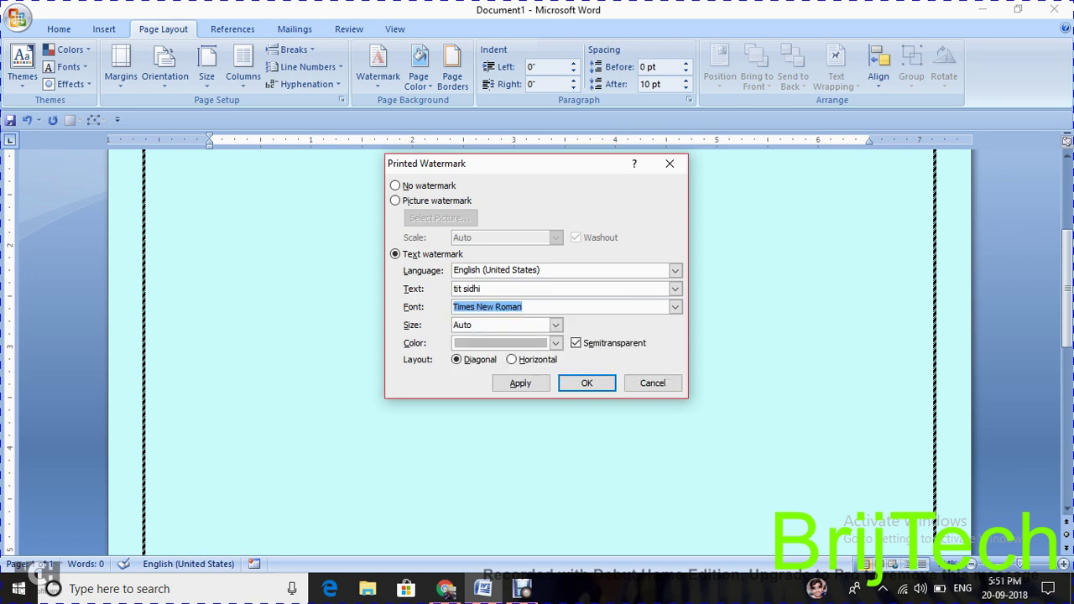
click(674, 306)
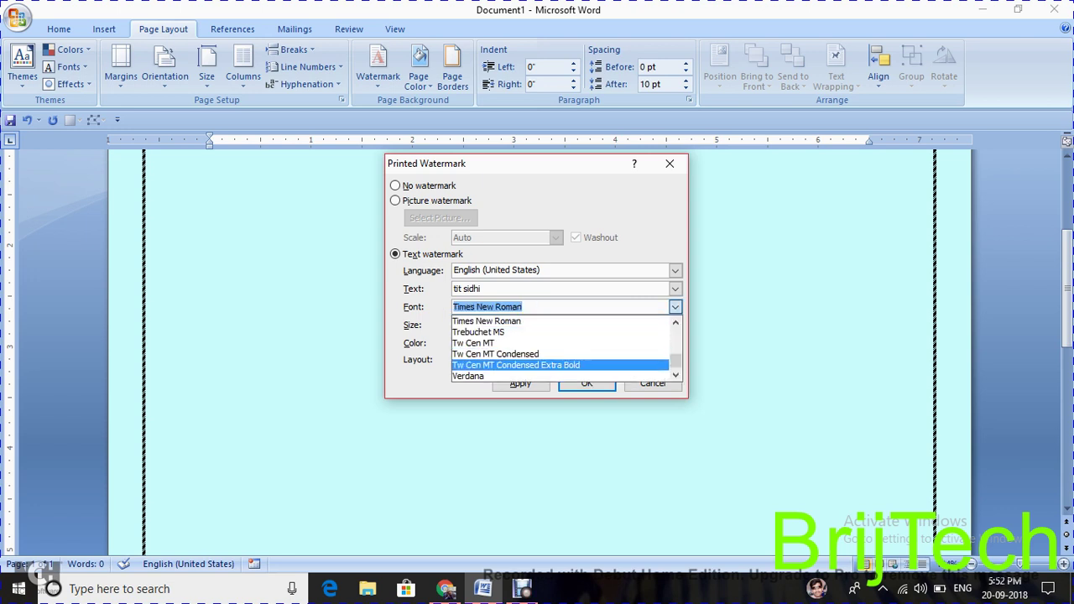
key(Up)
key(Up)
key(Up)
key(Up)
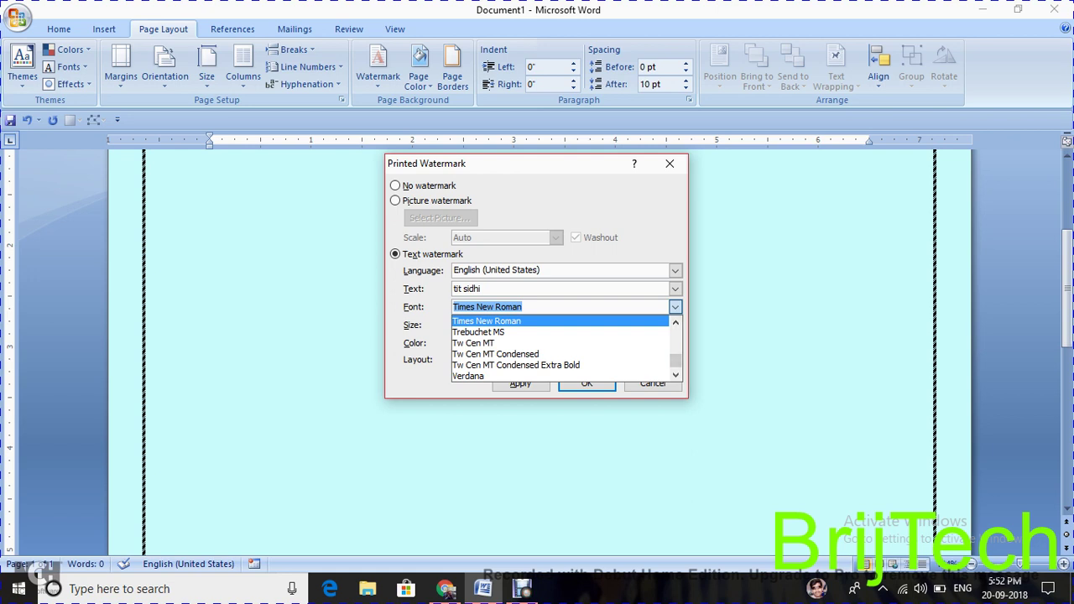
key(Return)
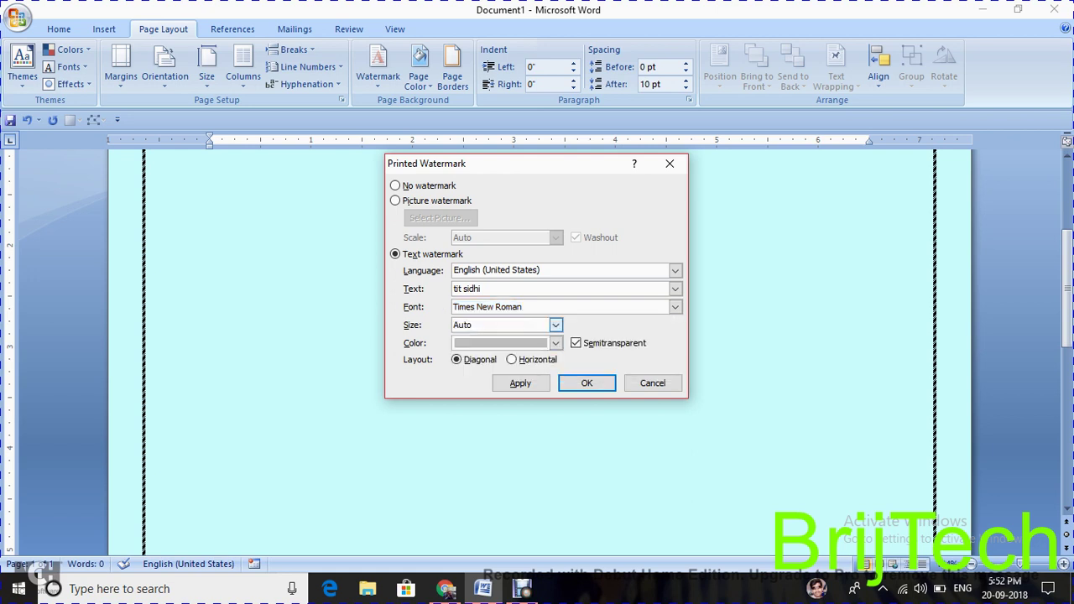
Keep size Auto, set the watermark colour to dark blue, and apply it
click(556, 325)
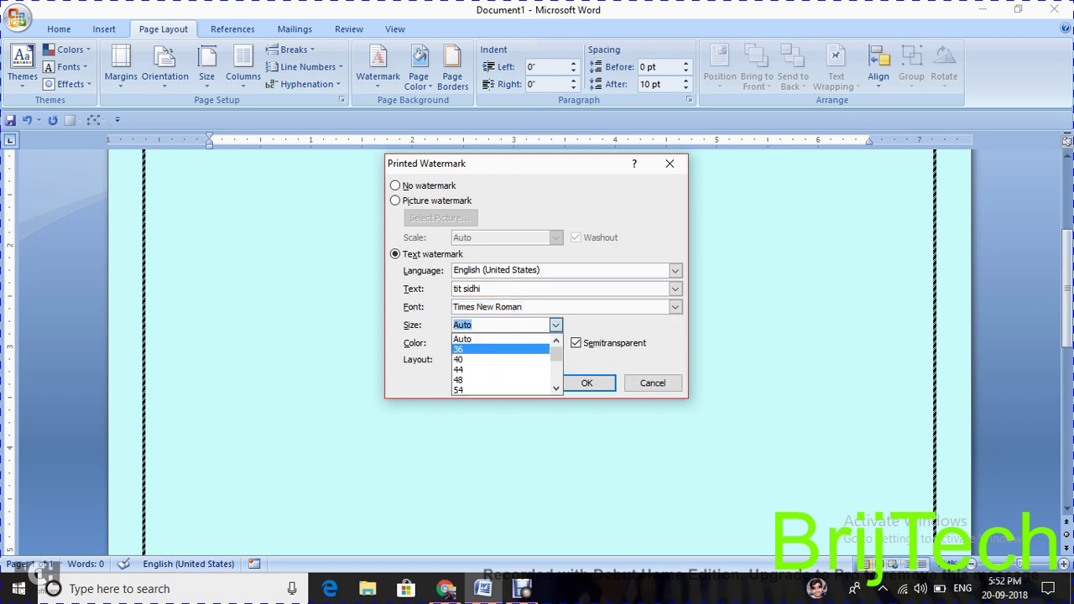
key(Up)
key(Down)
key(Down)
key(Down)
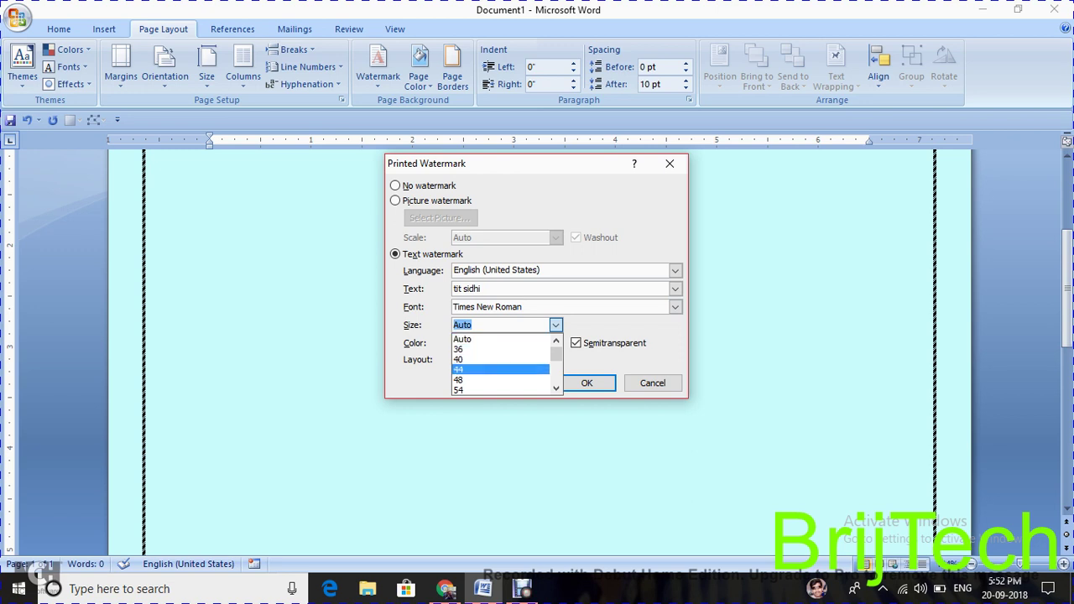
key(Down)
key(Down)
key(Up)
key(Up)
key(Up)
key(Up)
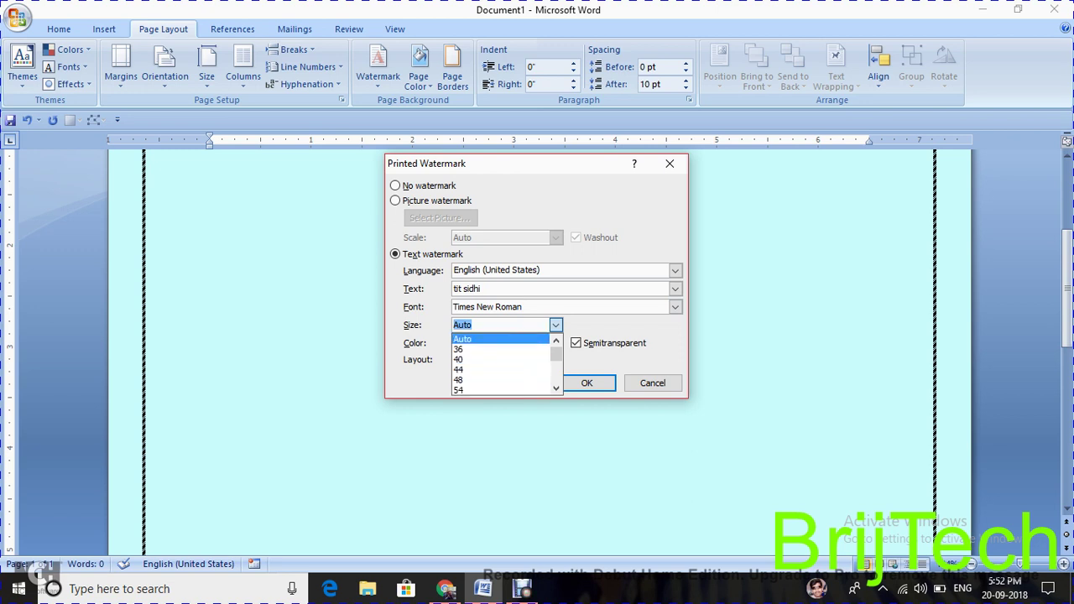
key(Return)
key(Tab)
key(alt+Down)
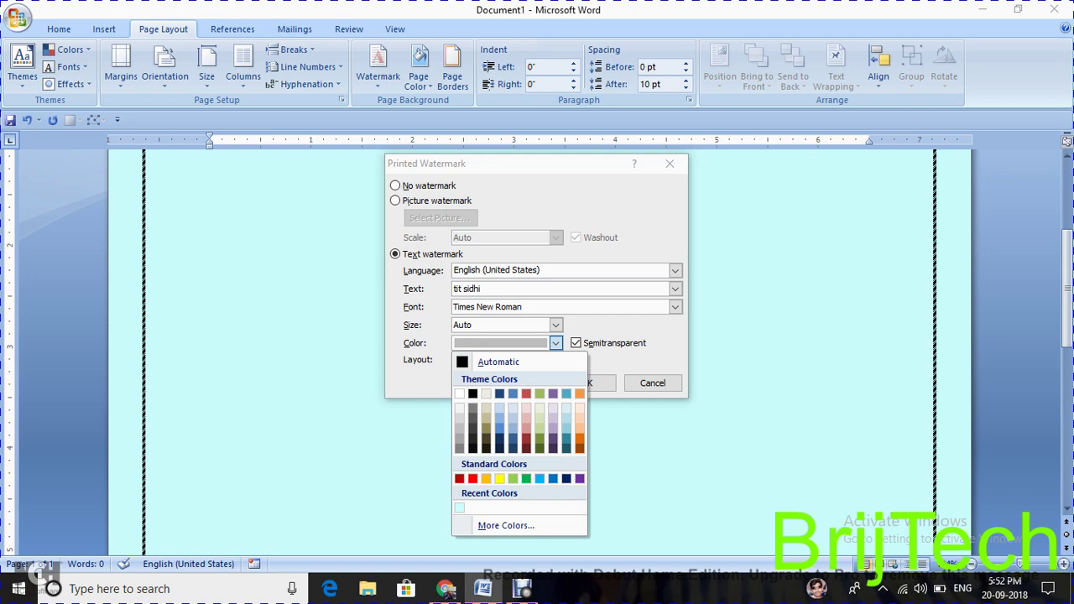
key(Down)
key(Down)
key(Right)
key(Right)
key(Right)
key(Right)
key(Right)
key(Right)
key(Left)
key(Right)
key(Return)
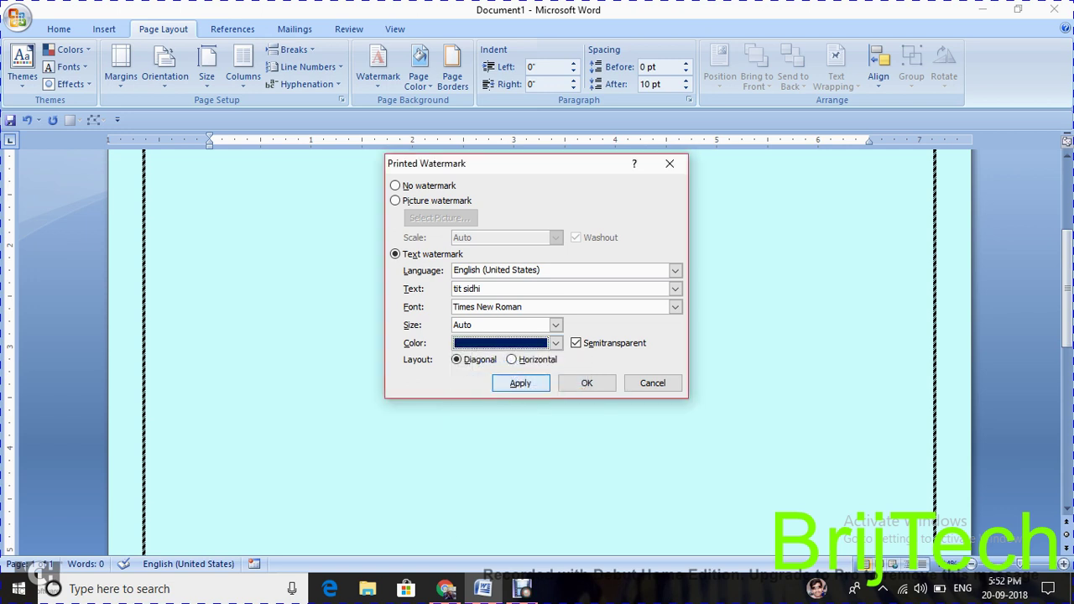
key(Return)
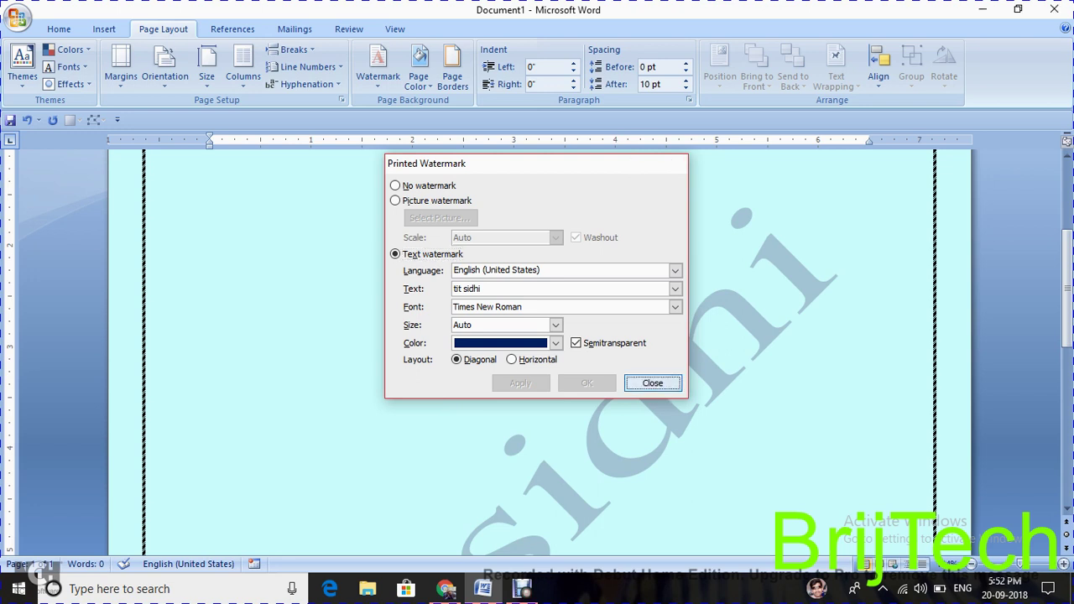
Close Printed Watermark and scroll through the page to review the 'tit sidhi' watermark
click(653, 382)
scroll(653, 382, down, 5)
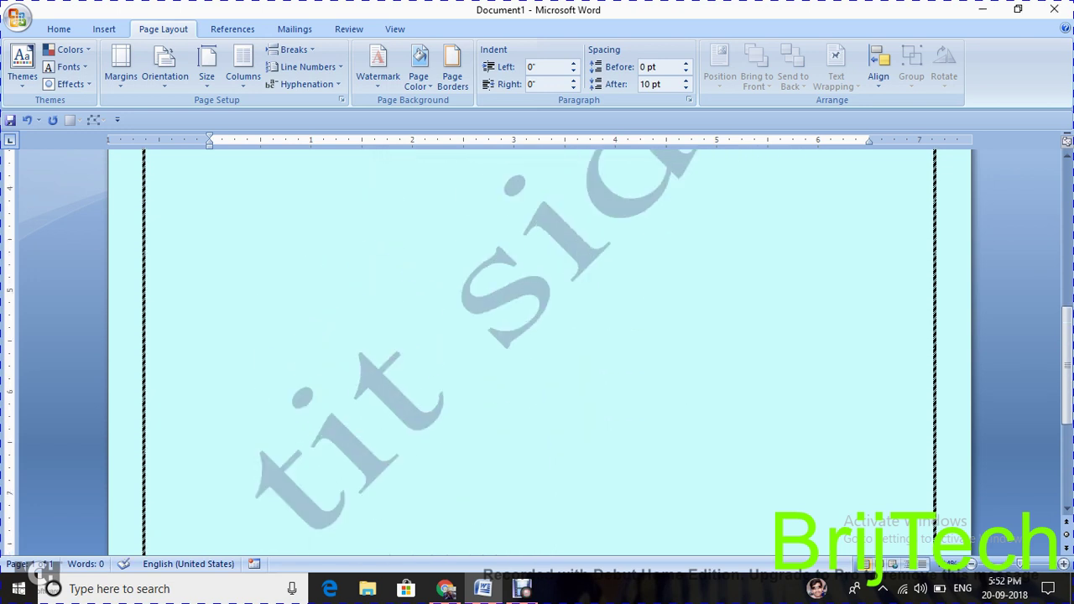
scroll(537, 353, up, 4)
scroll(536, 352, up, 5)
scroll(537, 352, down, 3)
scroll(537, 353, down, 2)
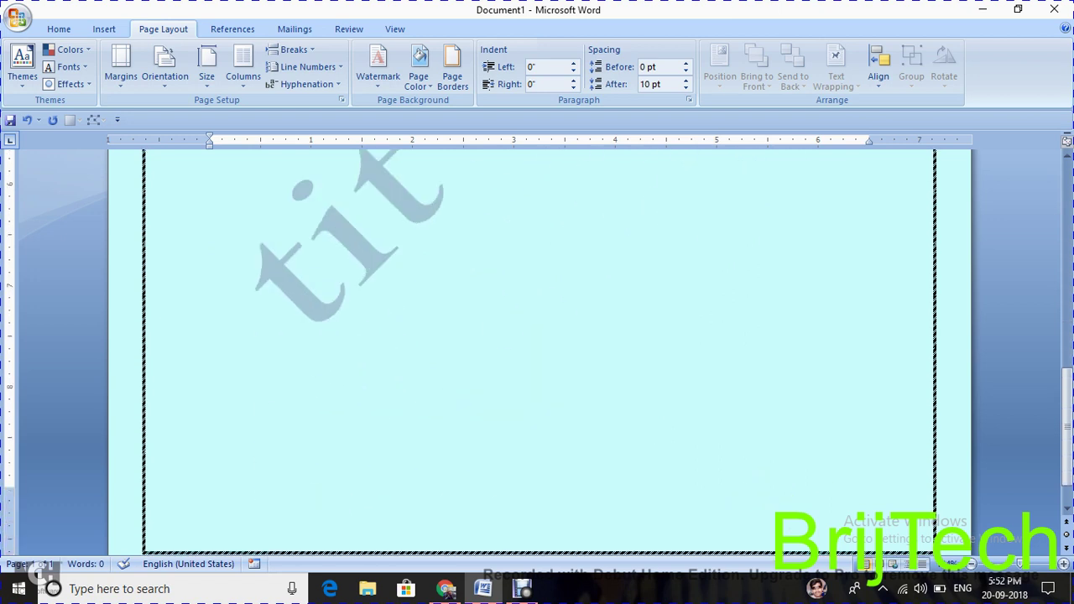
scroll(536, 352, down, 2)
scroll(537, 352, up, 5)
scroll(537, 353, up, 5)
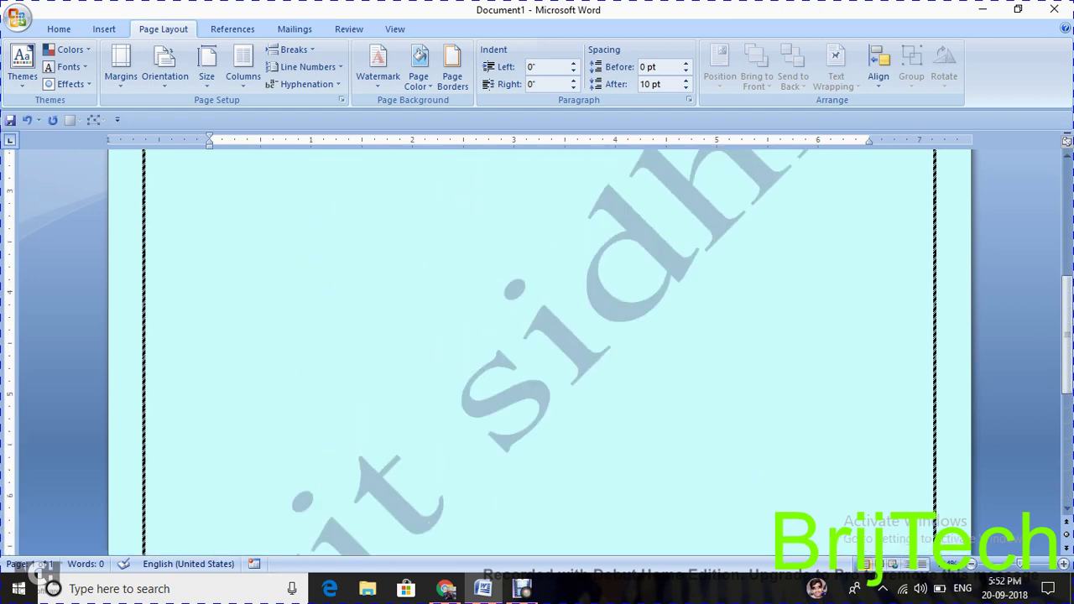
scroll(537, 352, up, 5)
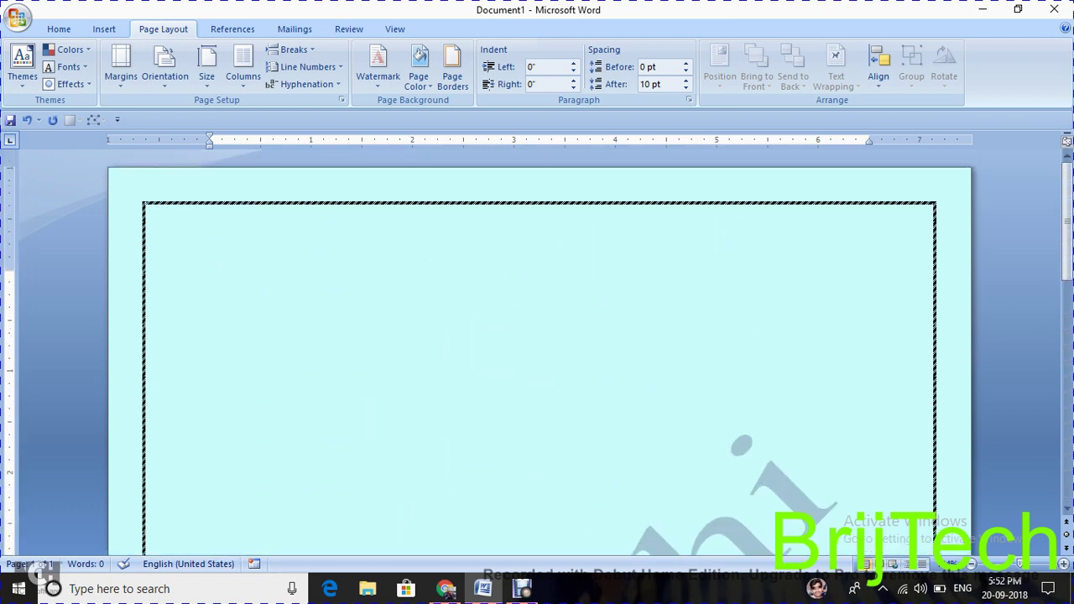